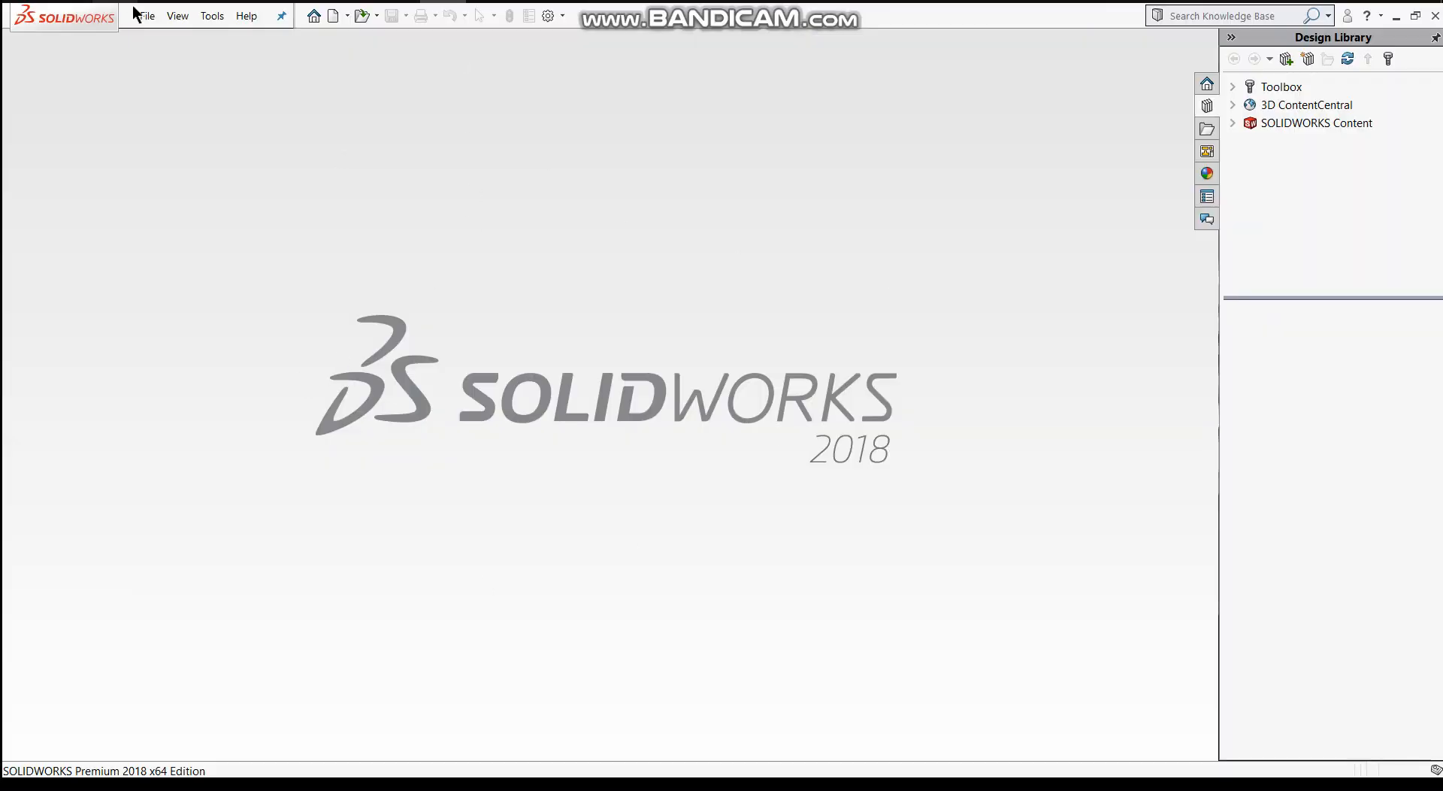
Create a new part document and start a sketch on the Top Plane.
{"action": "left_click", "coordinate": [140, 14]}
{"action": "left_click", "coordinate": [166, 39]}
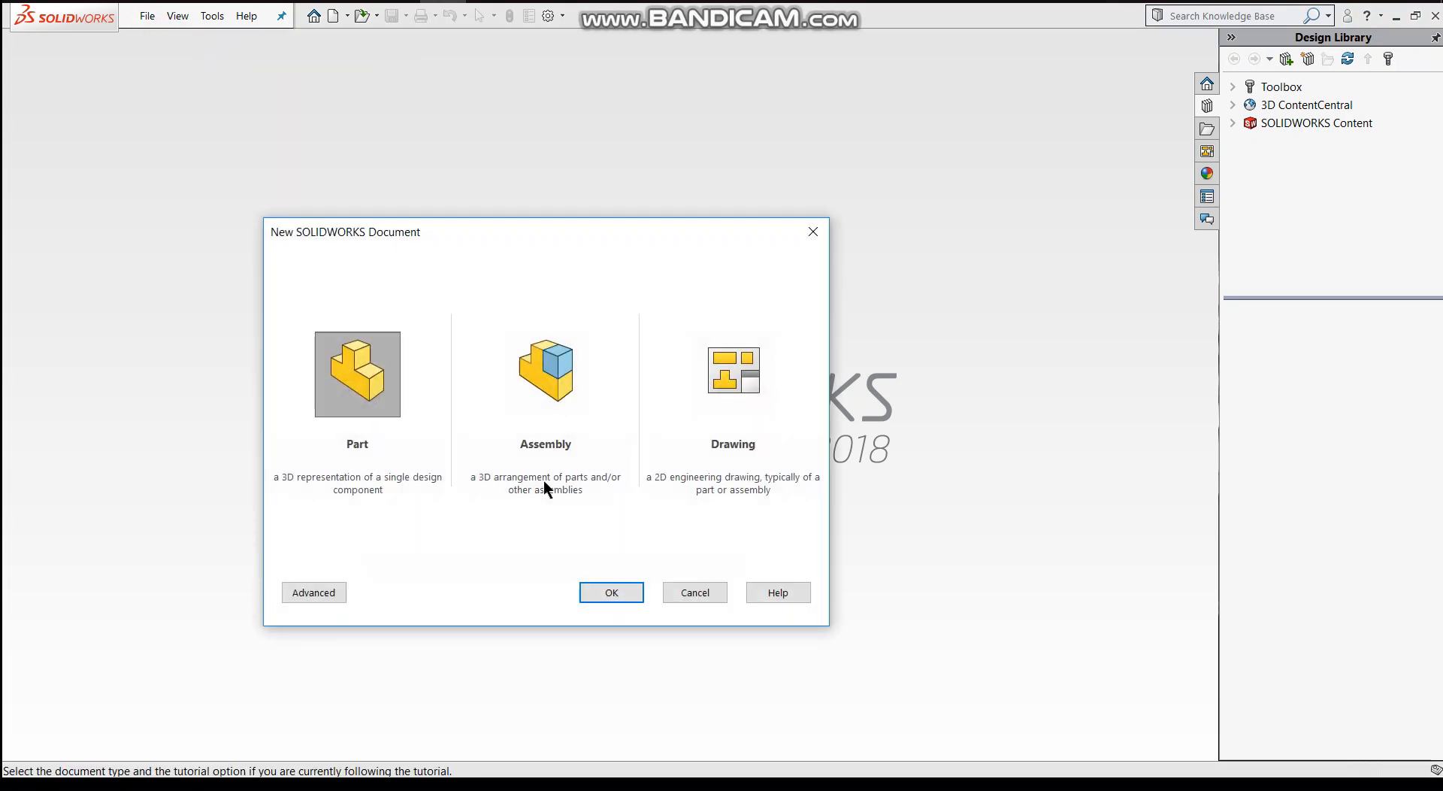
{"action": "left_click", "coordinate": [618, 590]}
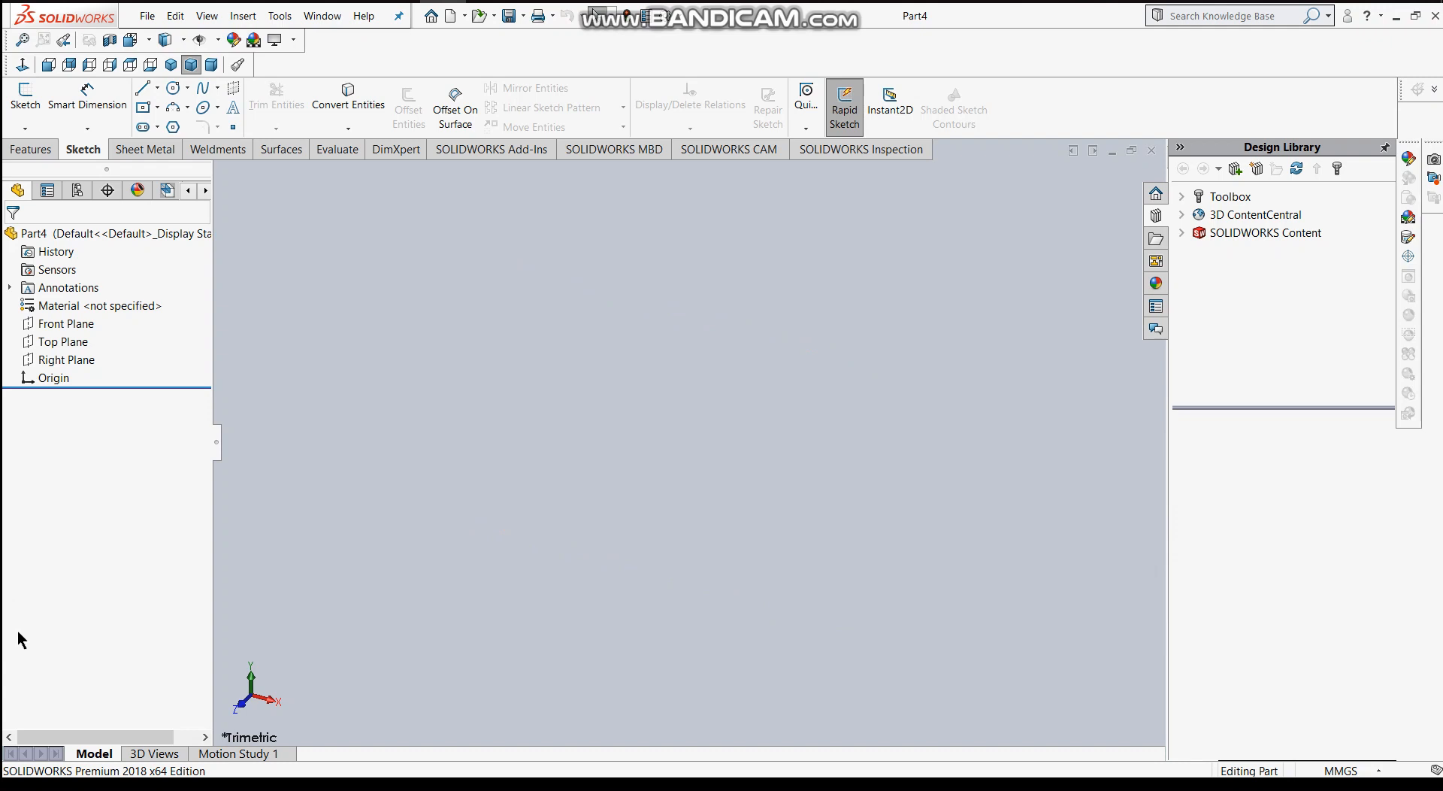
{"action": "left_click", "coordinate": [57, 343]}
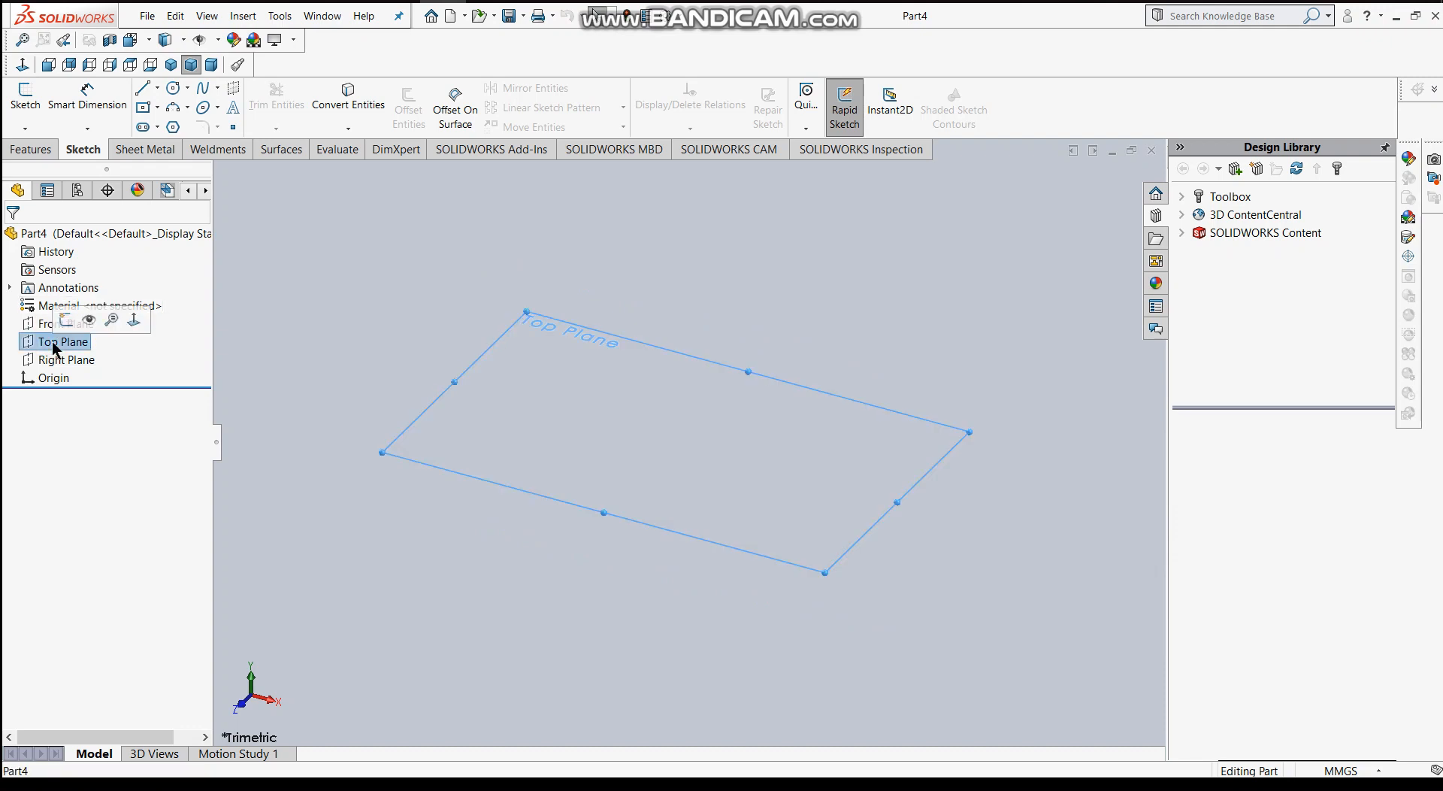
{"action": "left_click", "coordinate": [66, 320]}
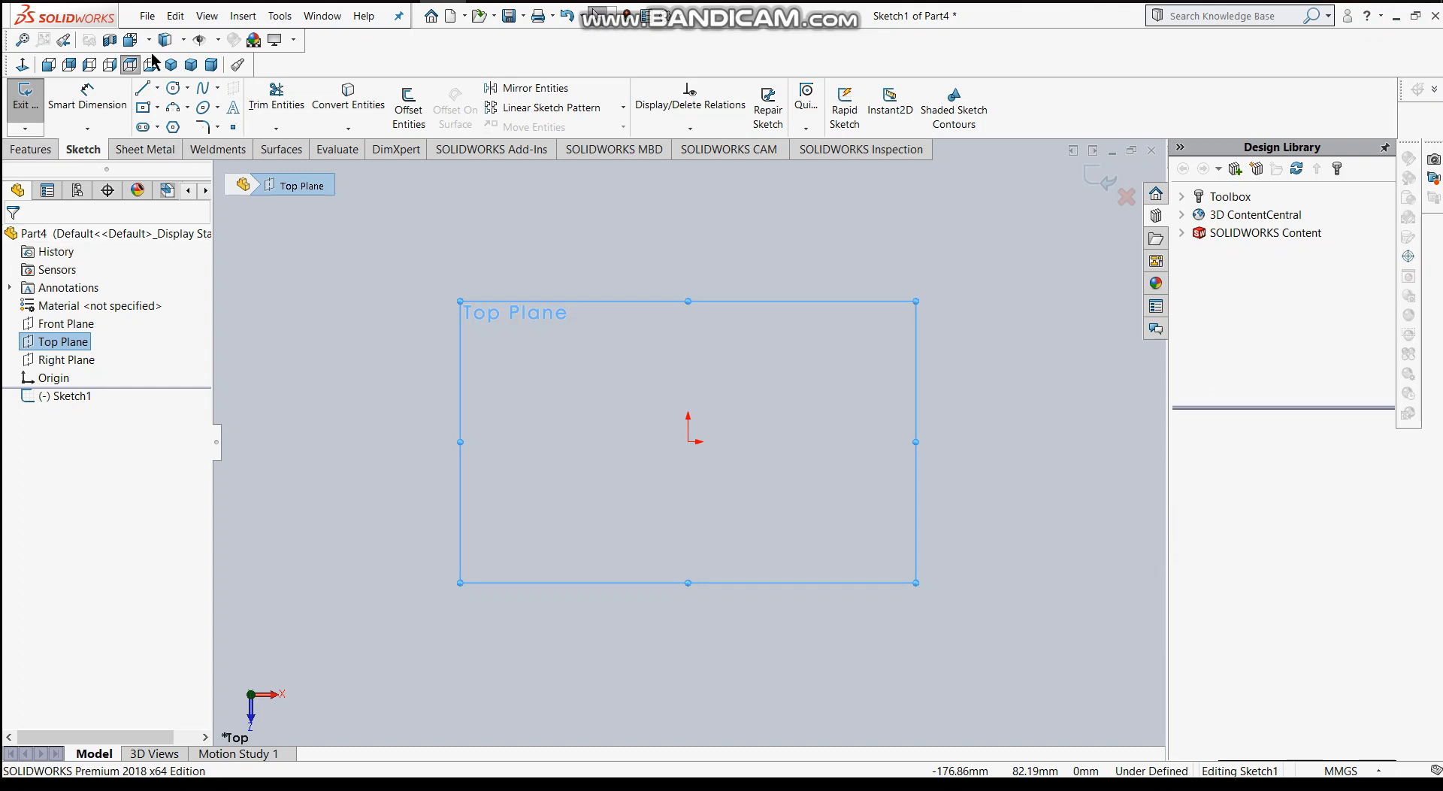
Draw a vertical construction line about 134 mm long passing through the origin.
{"action": "left_click", "coordinate": [142, 88]}
{"action": "left_click", "coordinate": [38, 440]}
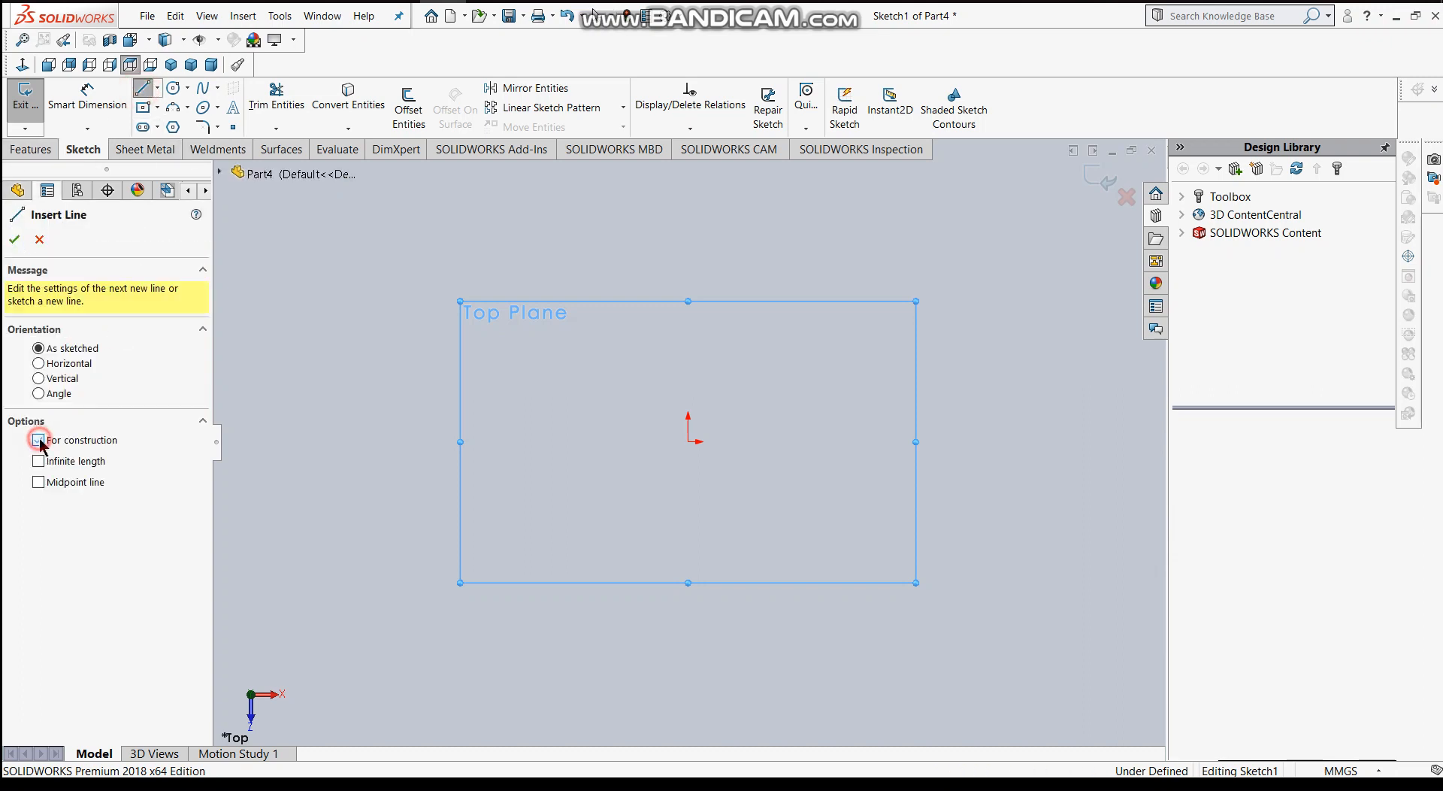
{"action": "left_click", "coordinate": [686, 262]}
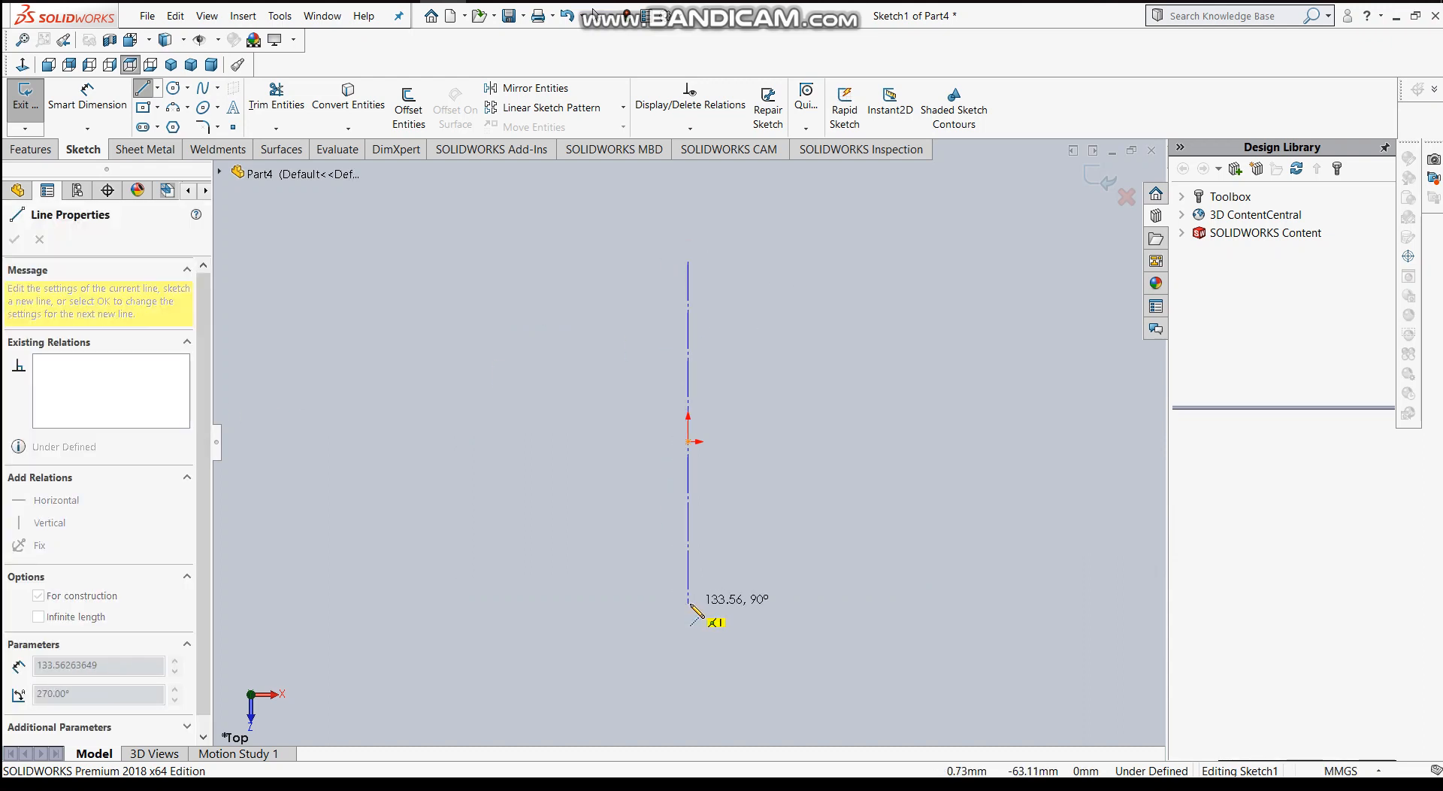
{"action": "left_click", "coordinate": [688, 603]}
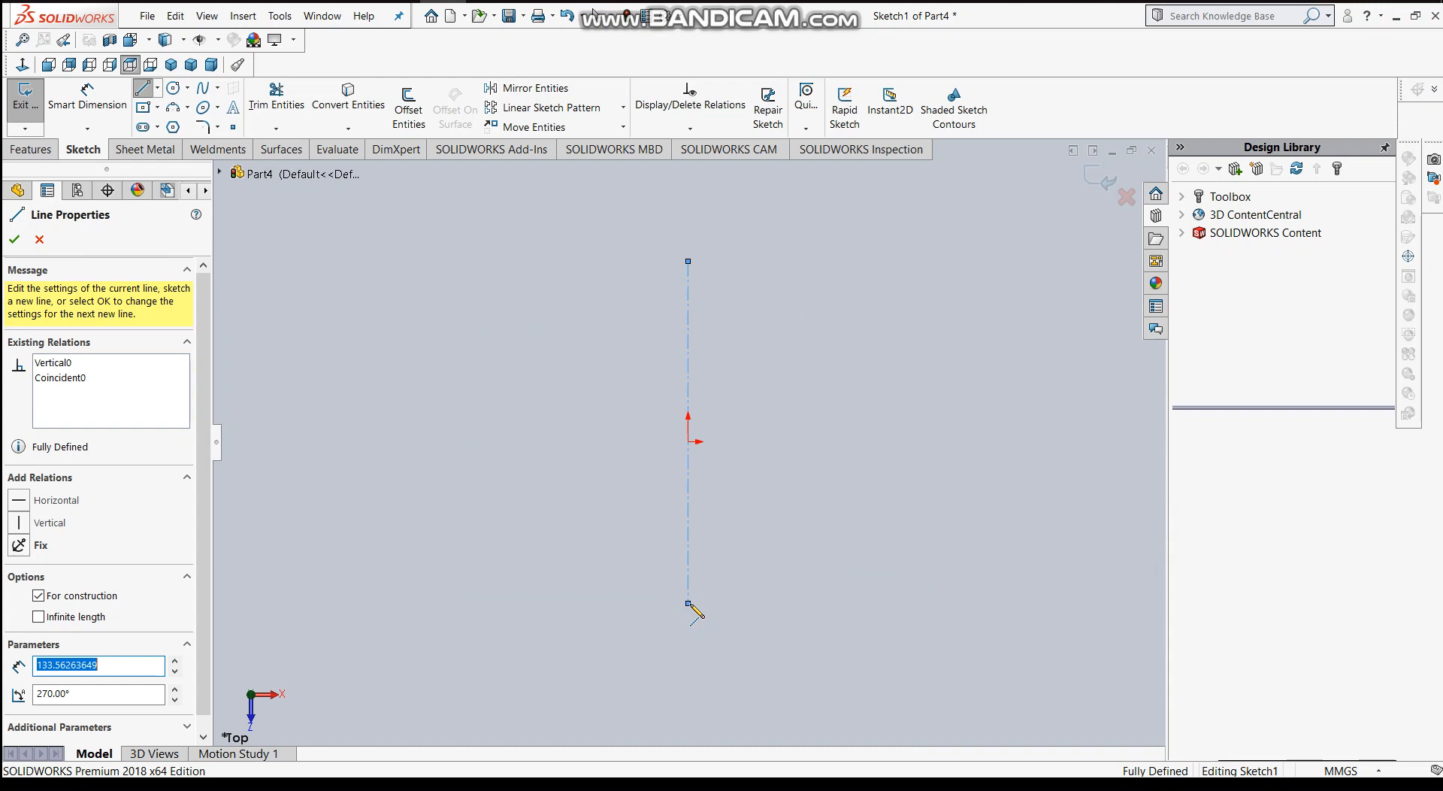
{"action": "key", "text": "Escape"}
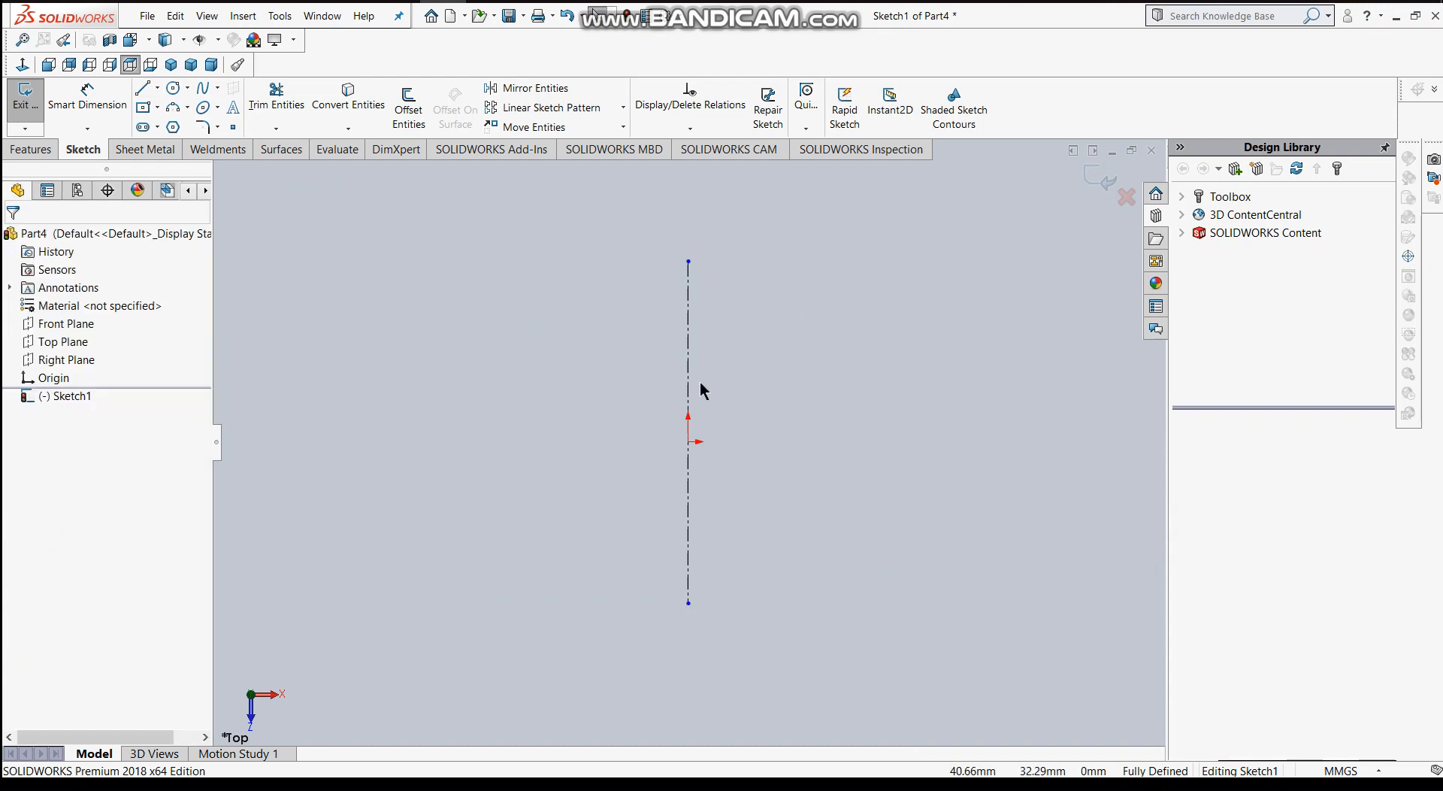
Draw a stepped five-line half profile from the origin back to the centreline, with upper edge about 103 mm and inner horizontal edge about 56 mm.
{"action": "left_click", "coordinate": [140, 96]}
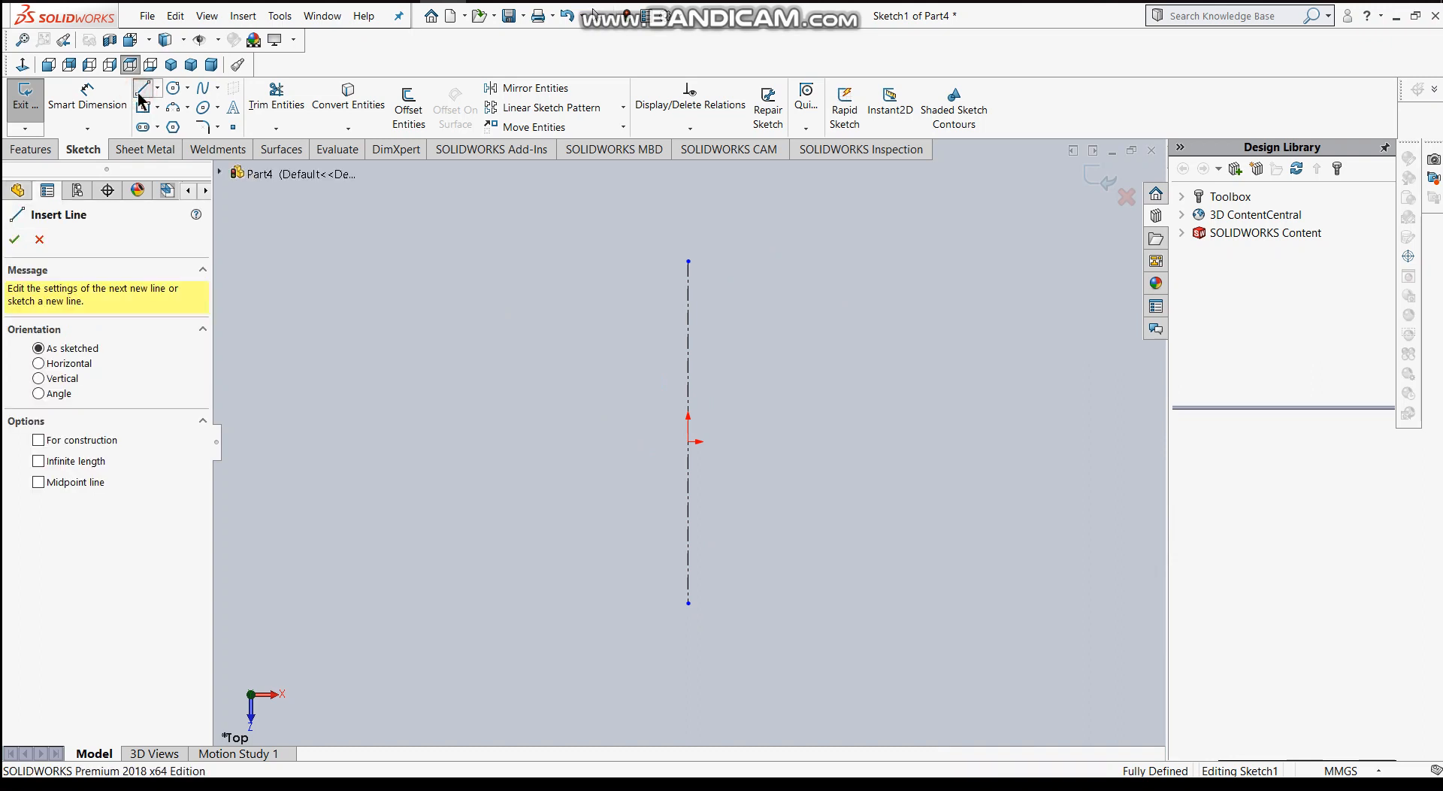
{"action": "left_click", "coordinate": [690, 442]}
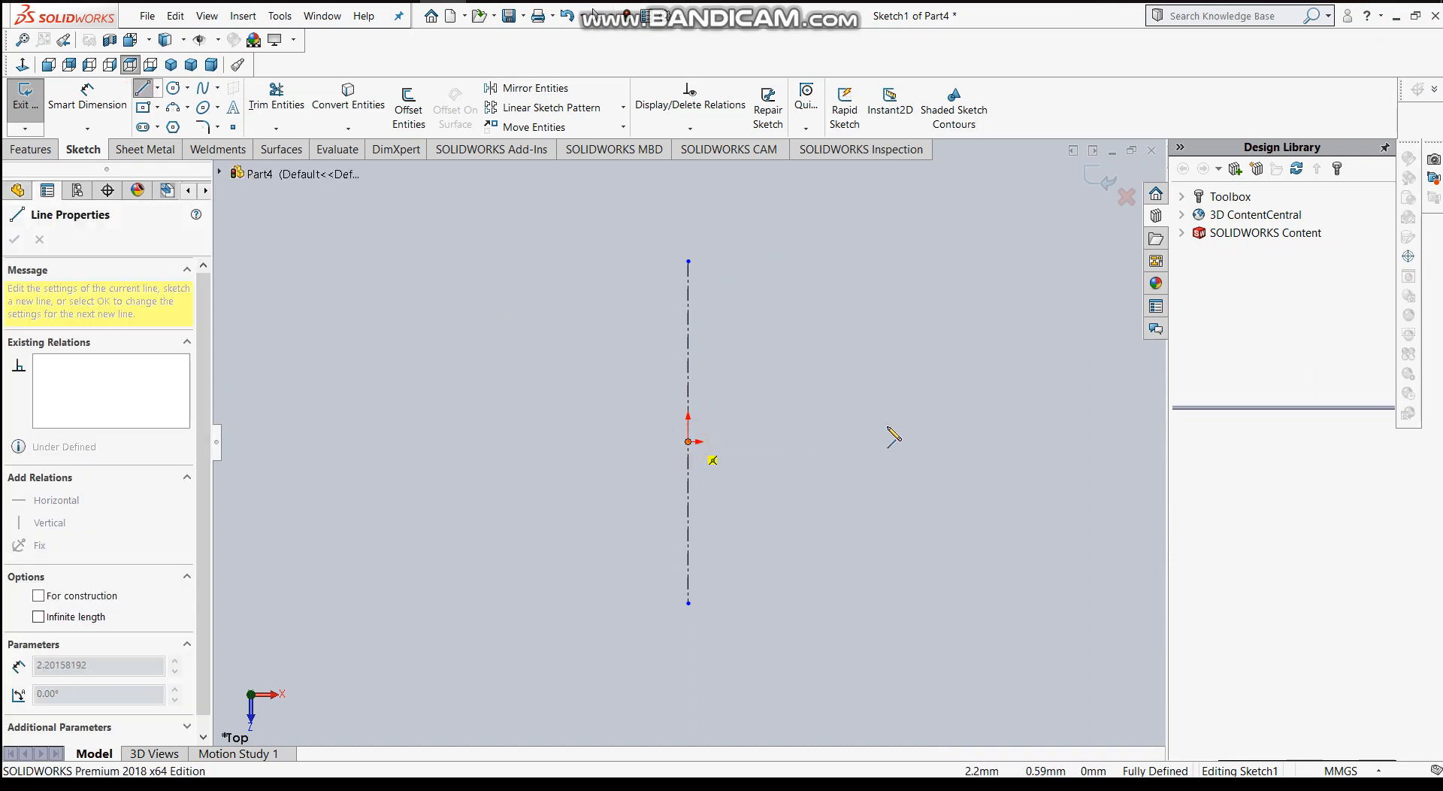
{"action": "left_click", "coordinate": [952, 442]}
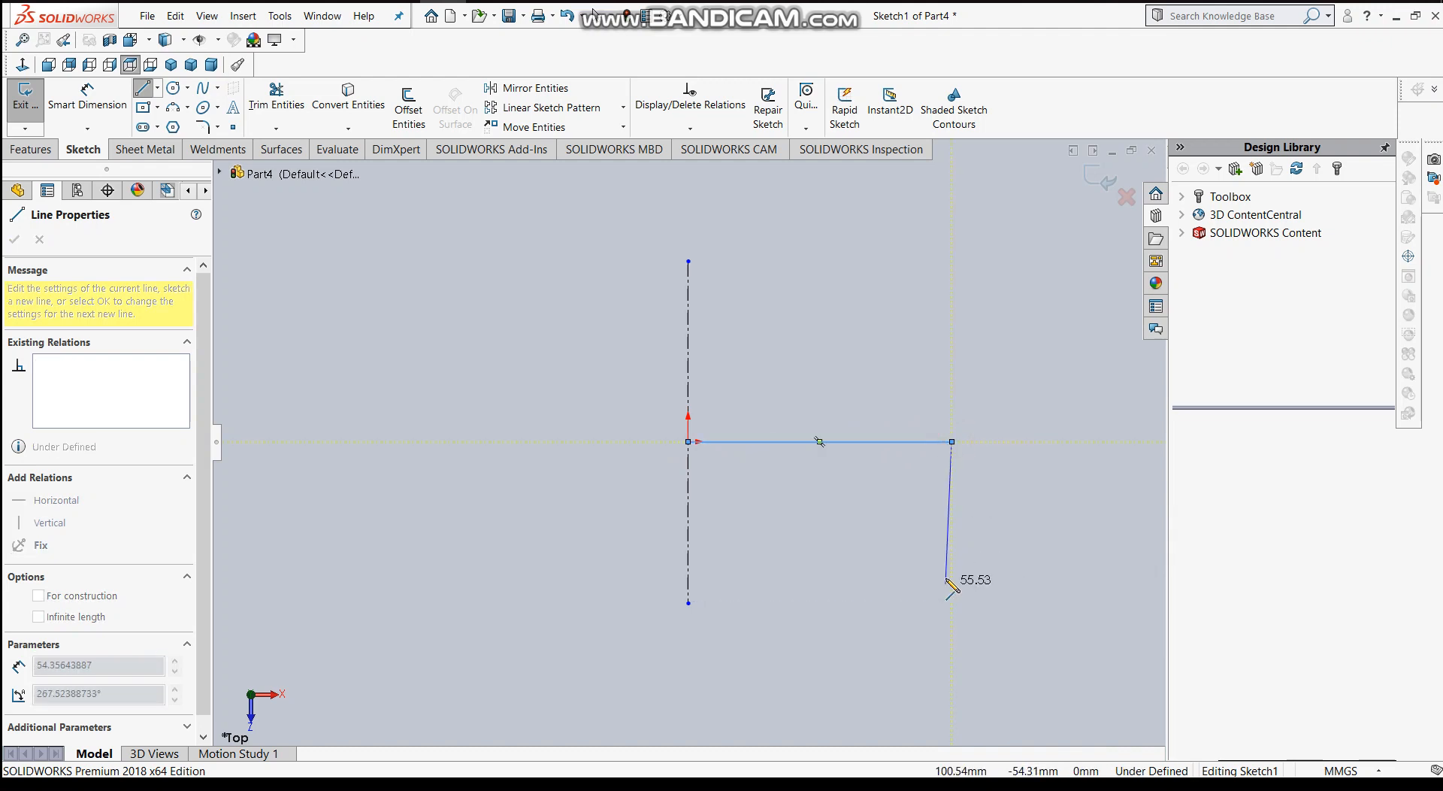
{"action": "left_click", "coordinate": [951, 576]}
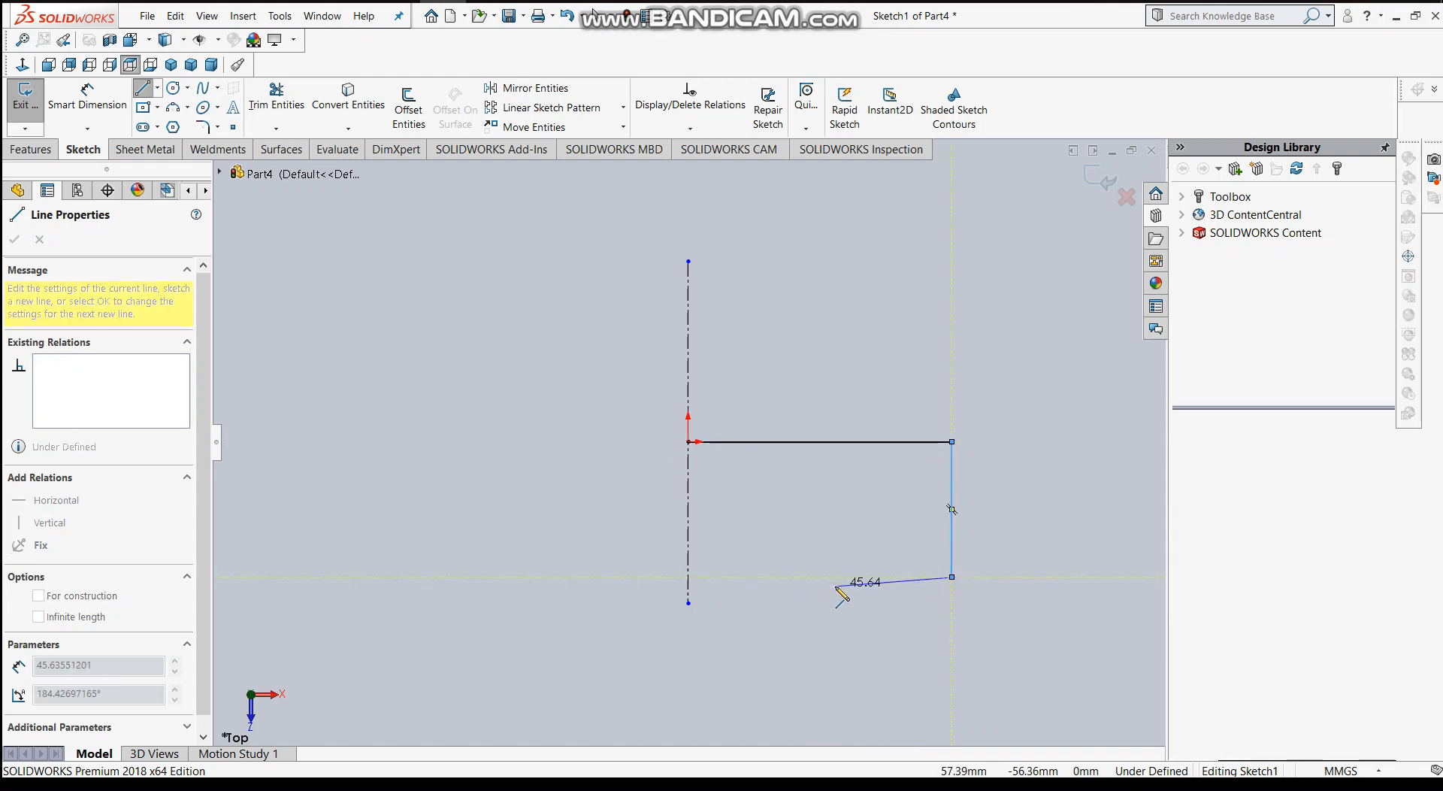
{"action": "left_click", "coordinate": [831, 577]}
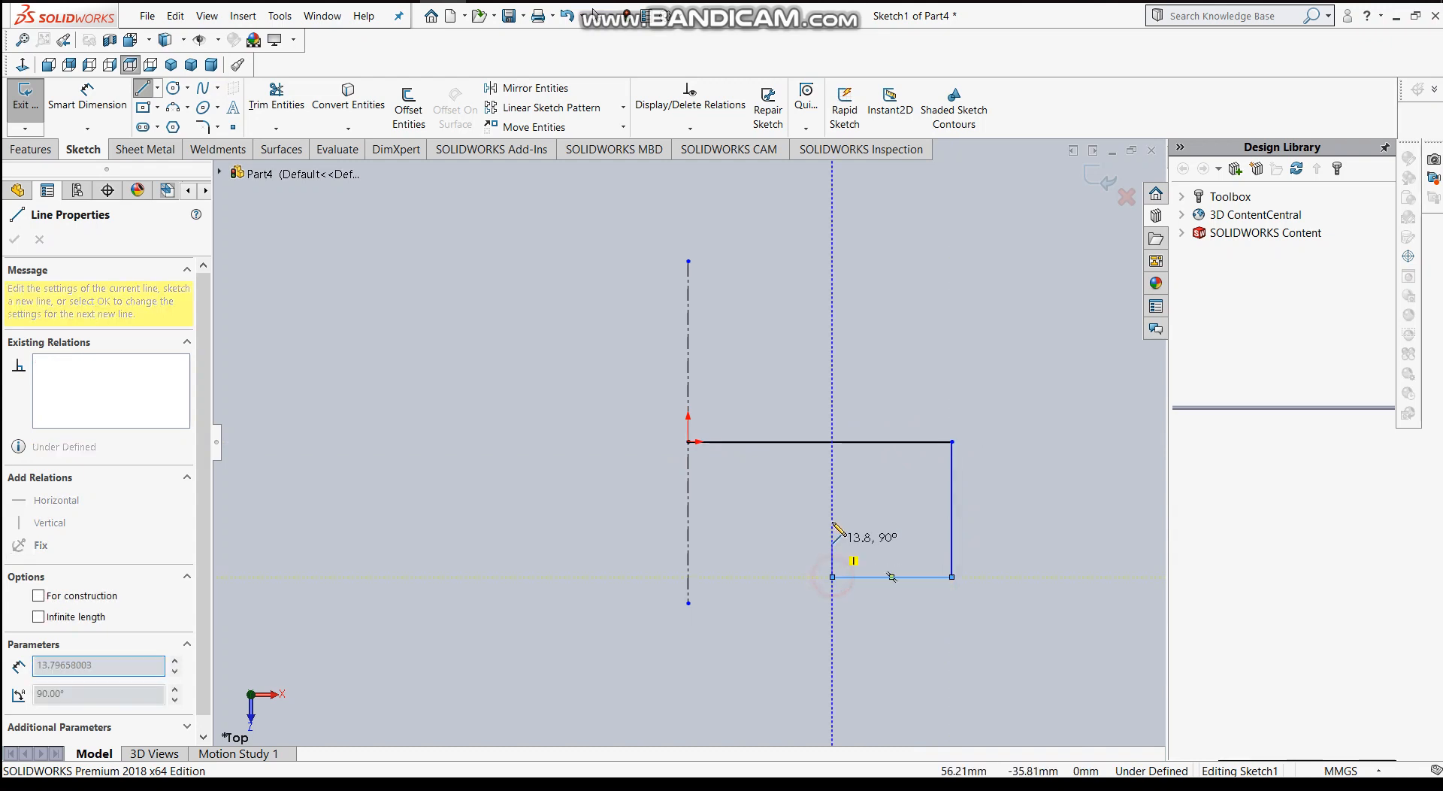
{"action": "left_click", "coordinate": [832, 509]}
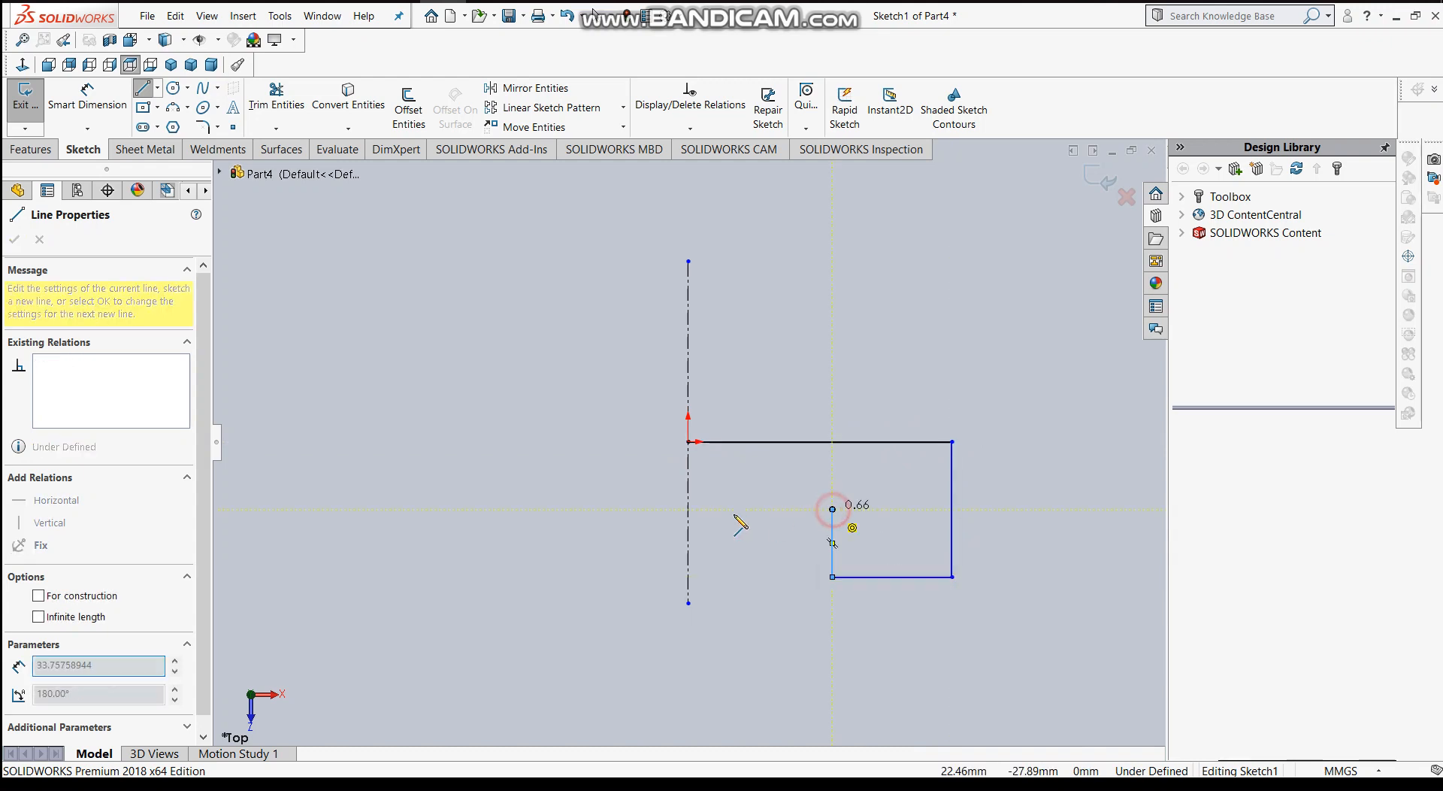
{"action": "left_click", "coordinate": [689, 510]}
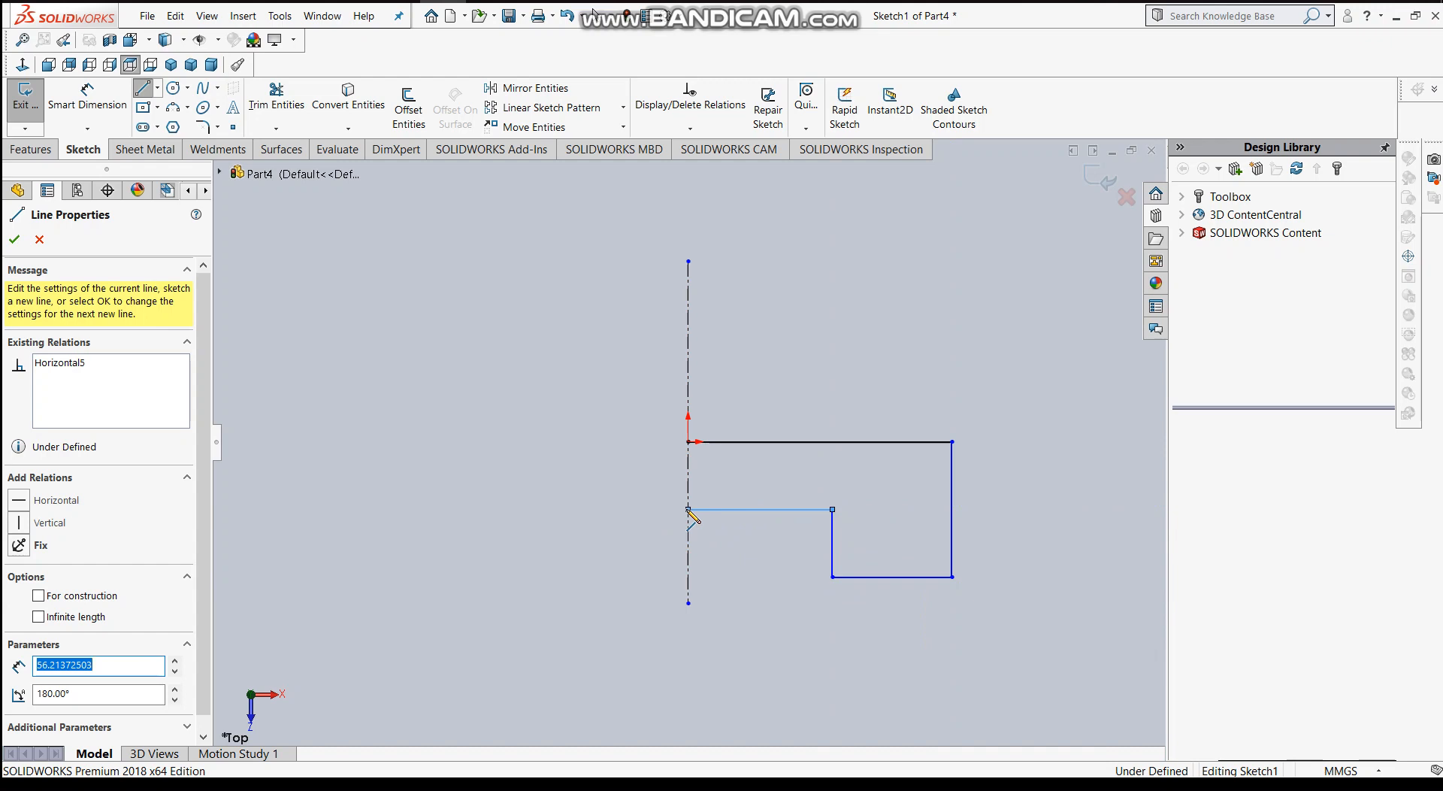
{"action": "key", "text": "Escape"}
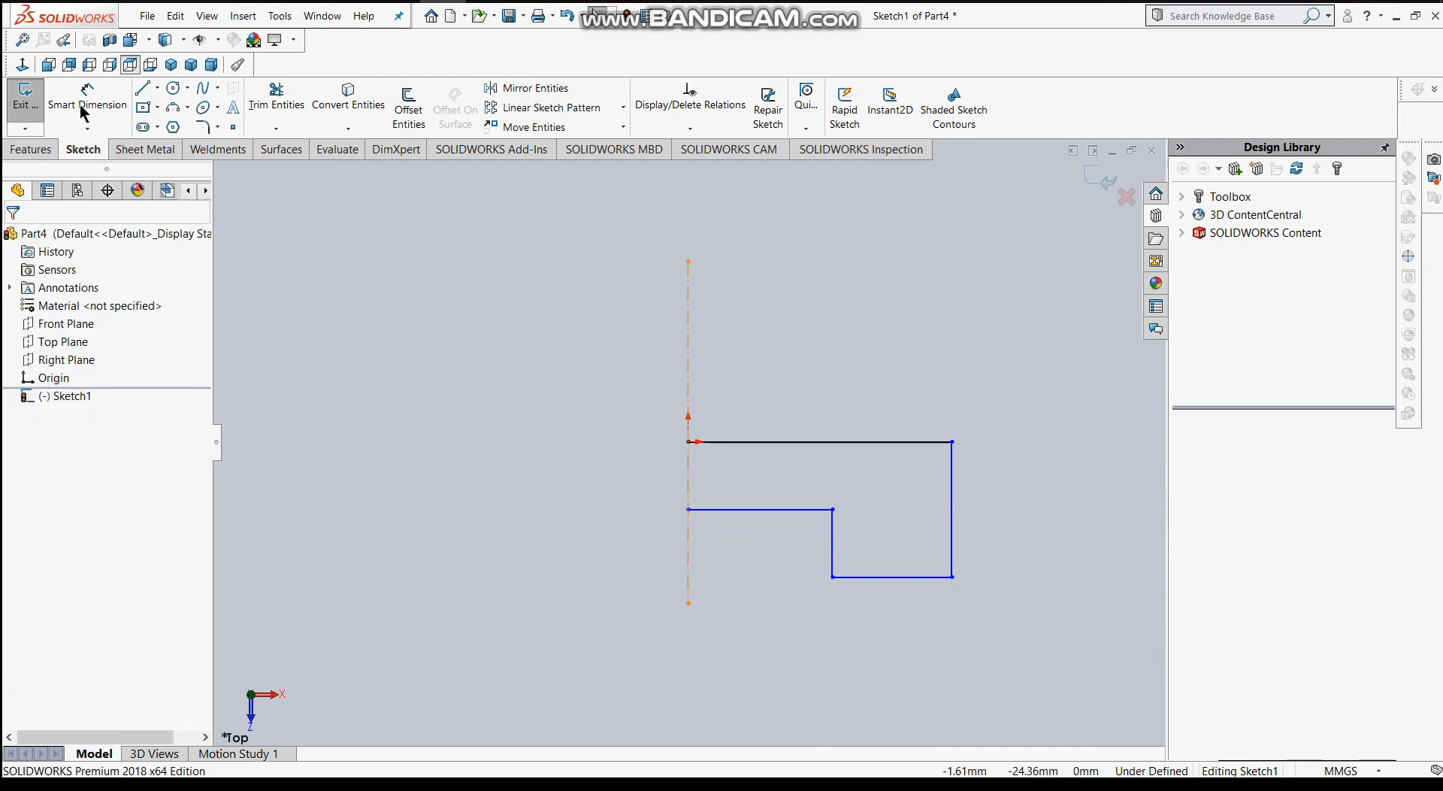
Dimension the profile's upper horizontal edge to 50 mm with Smart Dimension.
{"action": "left_click", "coordinate": [83, 113]}
{"action": "left_click", "coordinate": [822, 442]}
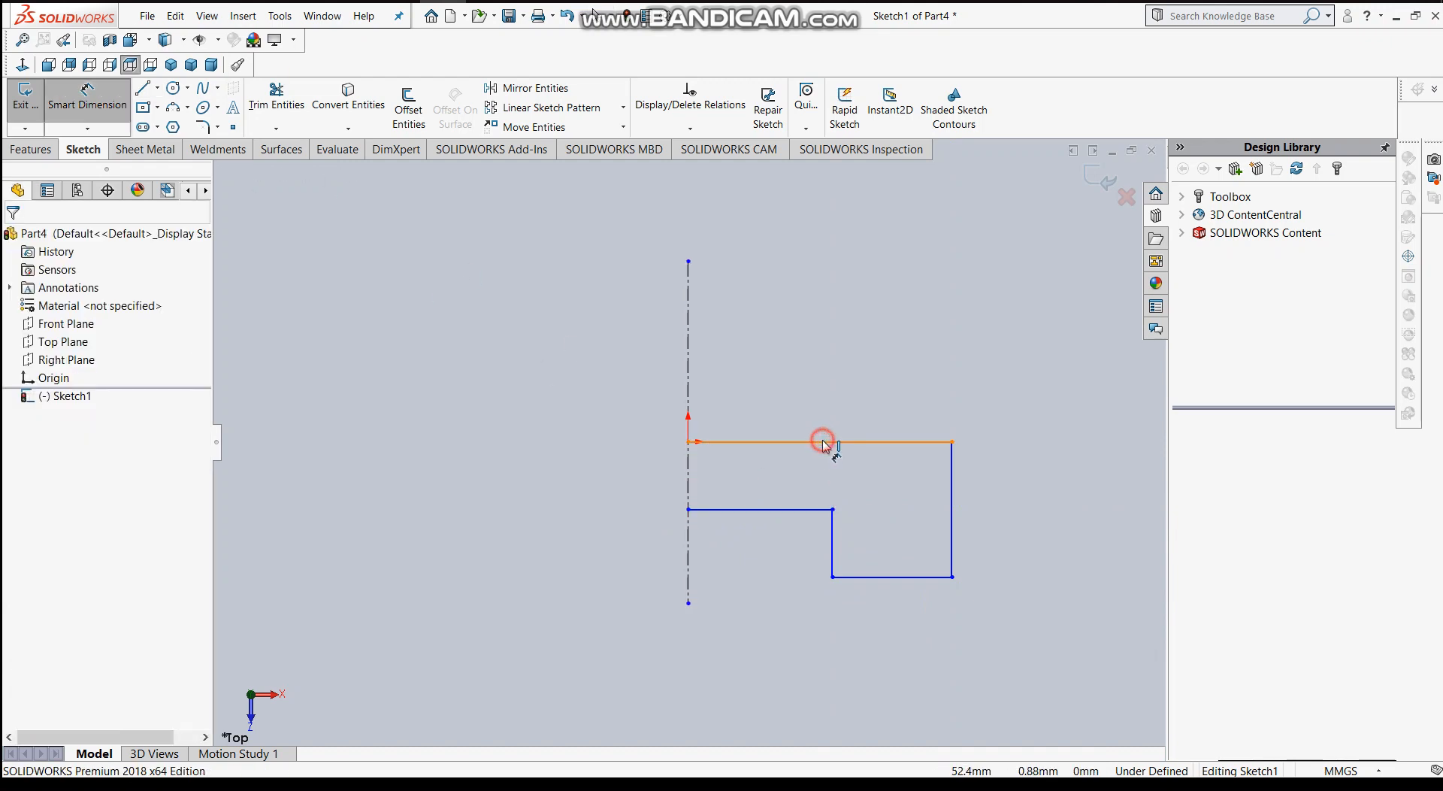
{"action": "left_click", "coordinate": [823, 384]}
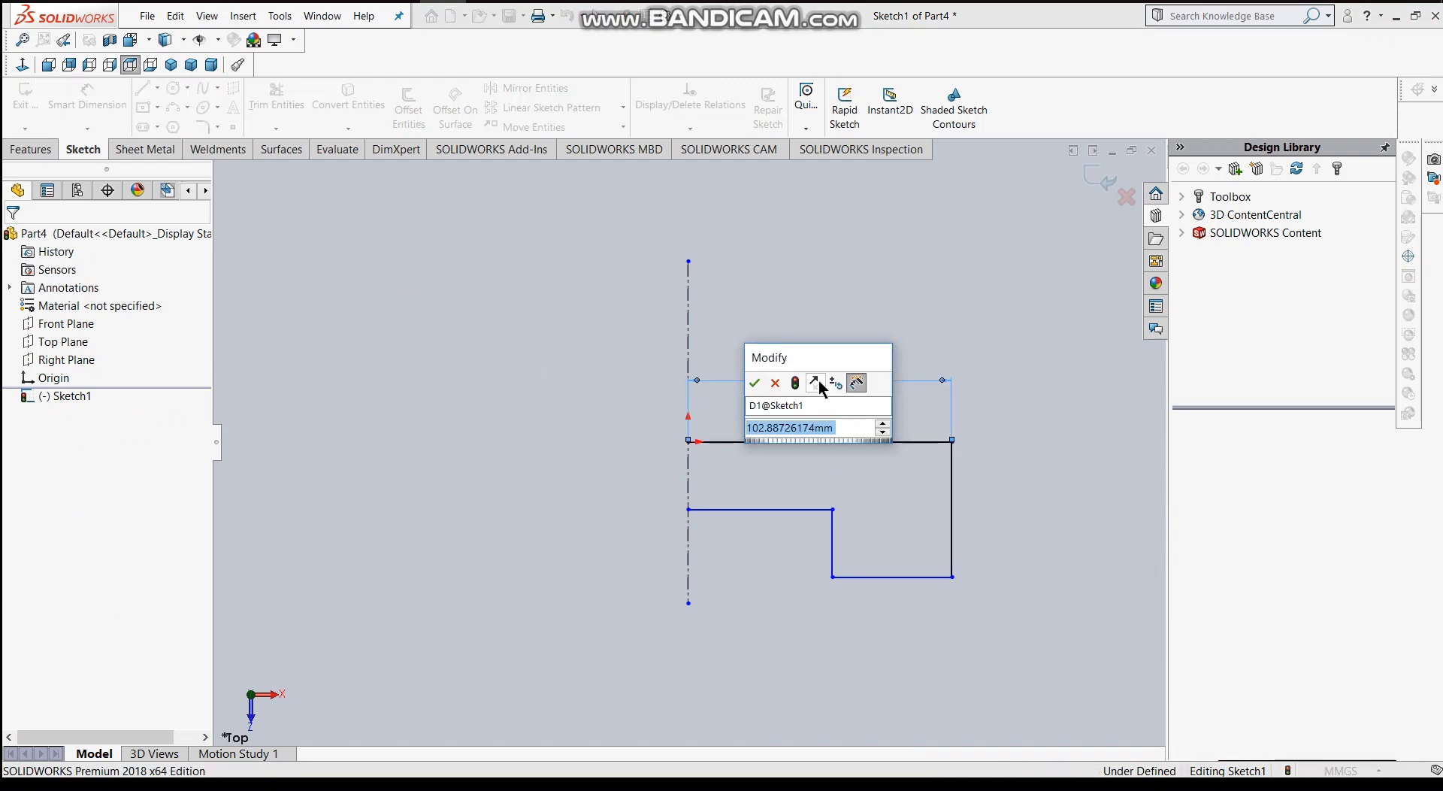
{"action": "type", "text": "50"}
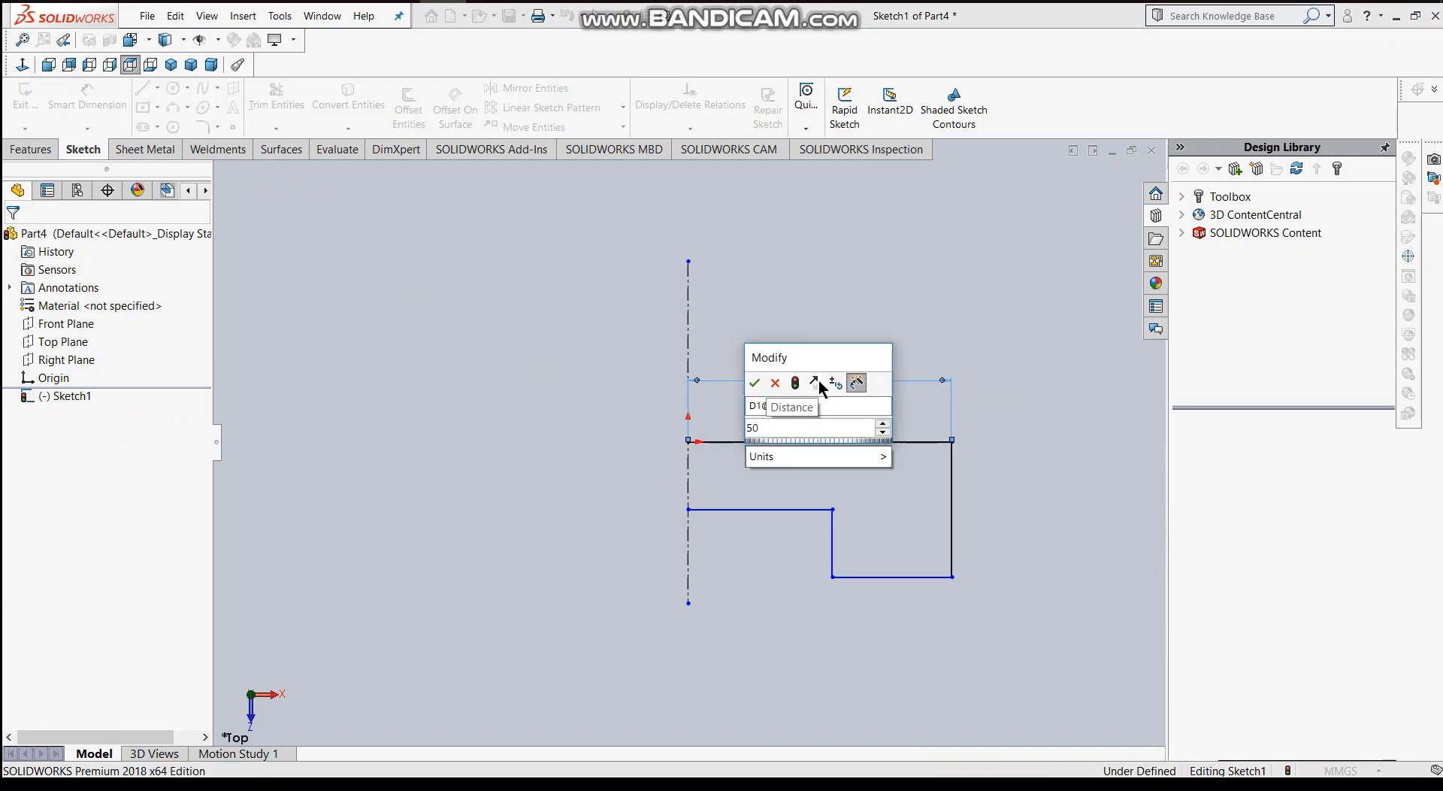
{"action": "key", "text": "Return"}
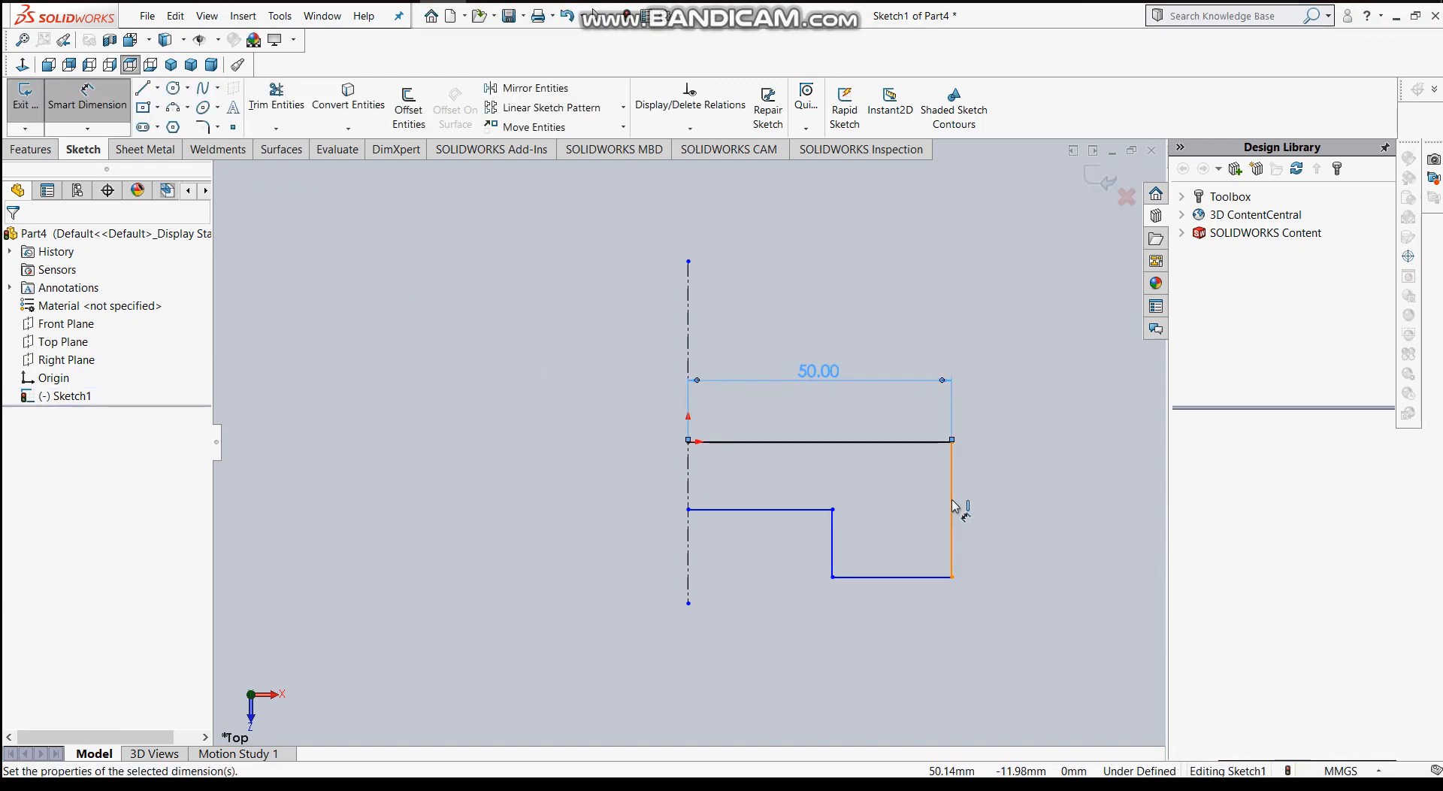
Dimension the profile's outer vertical edge to 40 mm.
{"action": "left_click", "coordinate": [953, 499]}
{"action": "left_click", "coordinate": [1056, 519]}
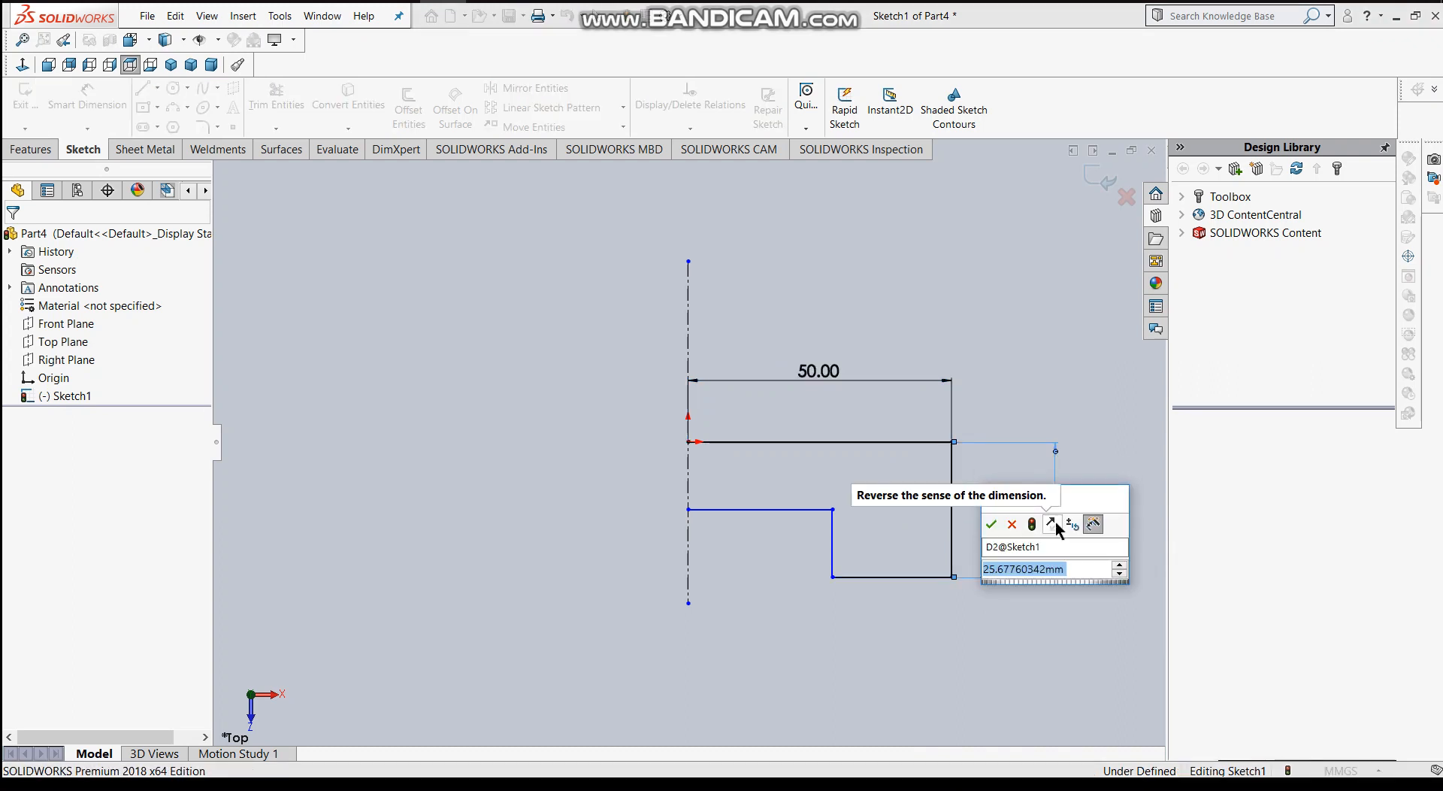
{"action": "key", "text": "BackSpace"}
{"action": "type", "text": "40"}
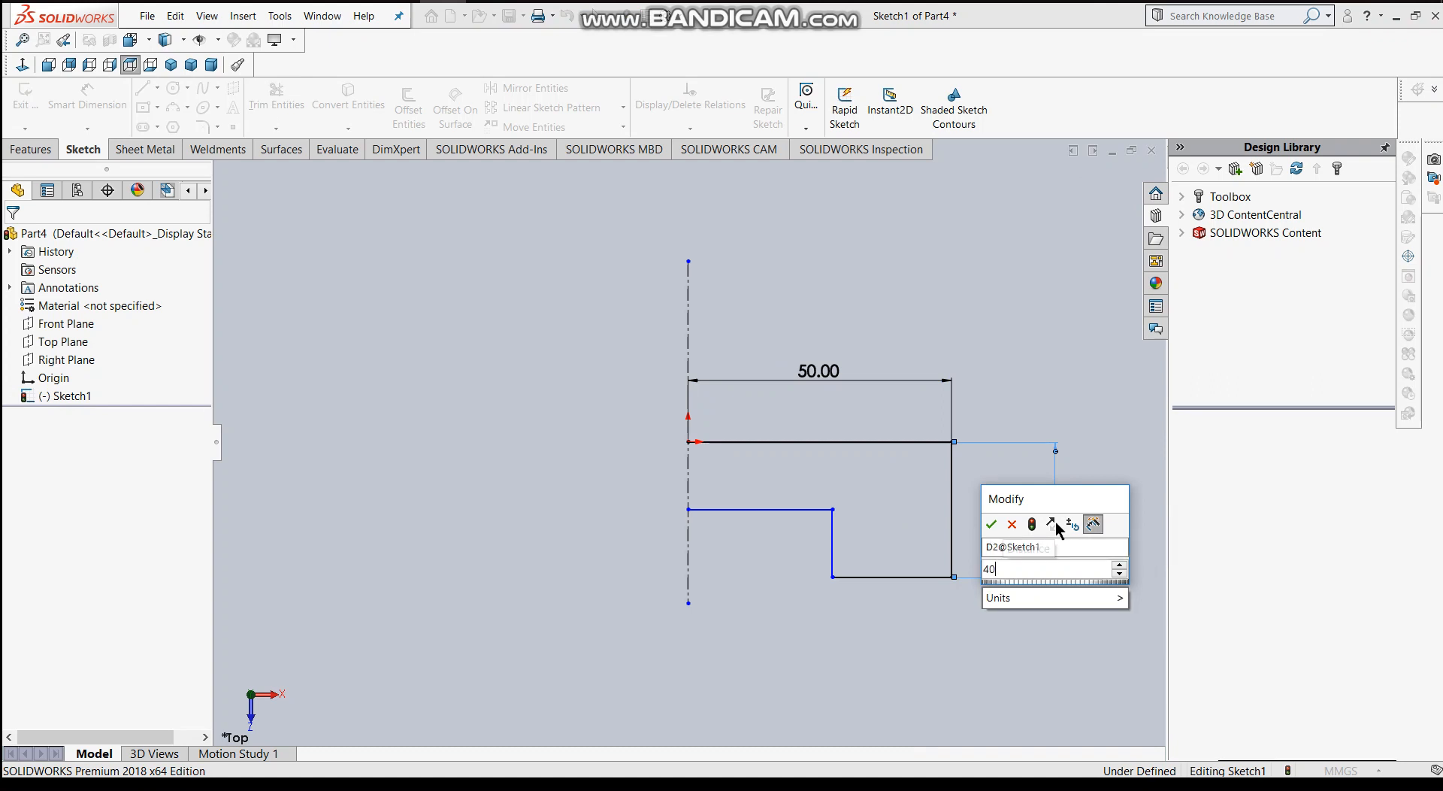
{"action": "key", "text": "Return"}
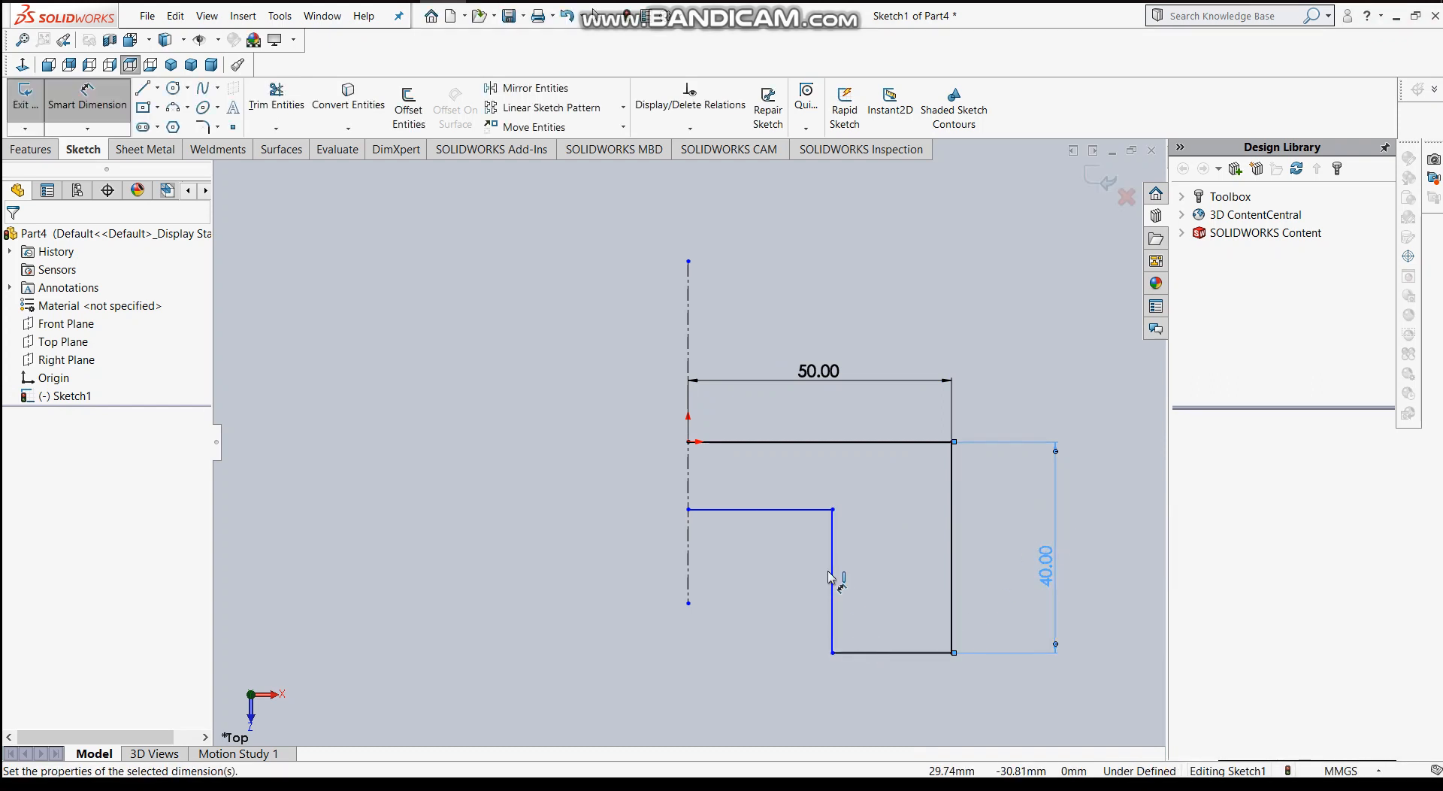
Dimension the profile's lowest horizontal edge to 30 mm.
{"action": "left_click", "coordinate": [897, 654]}
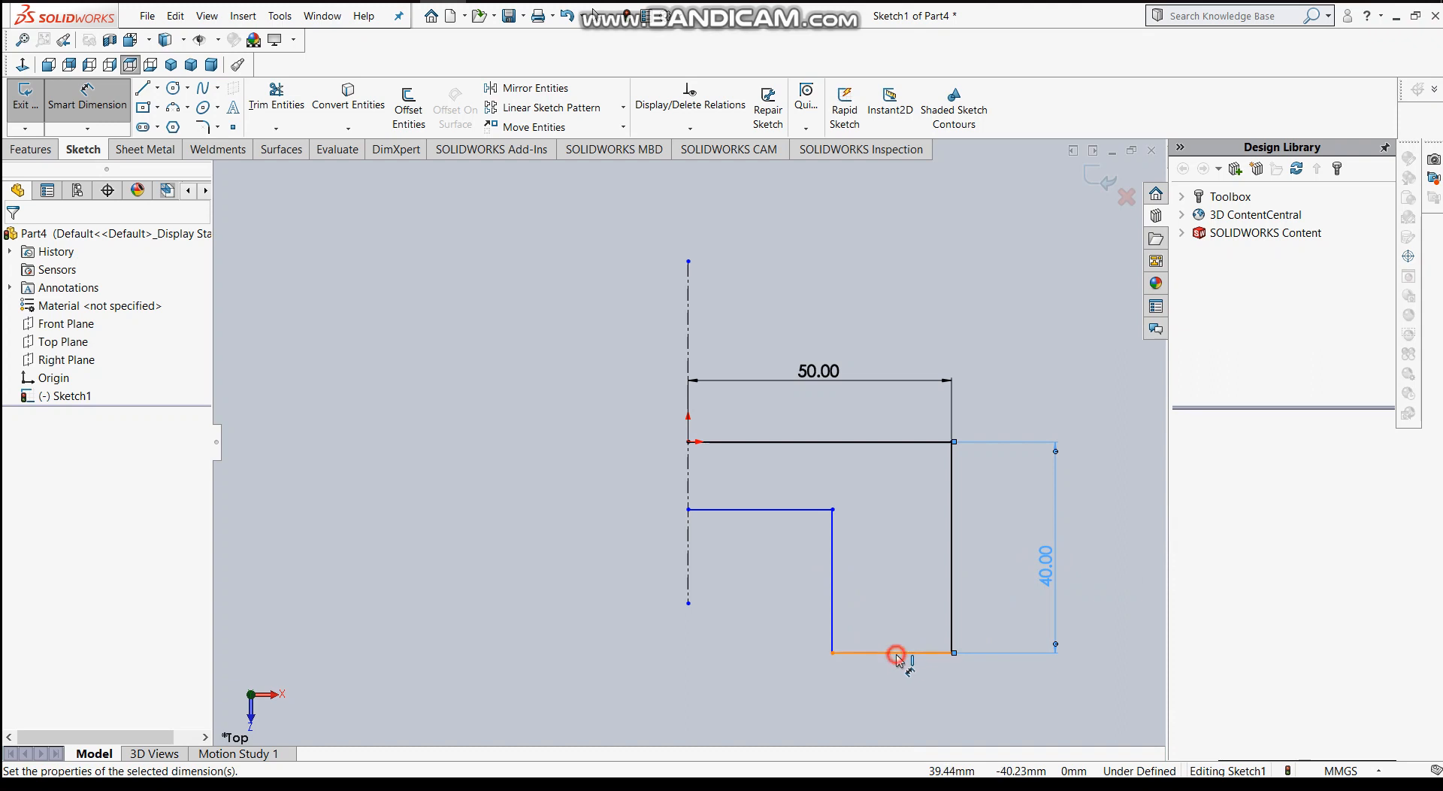
{"action": "left_click", "coordinate": [902, 710]}
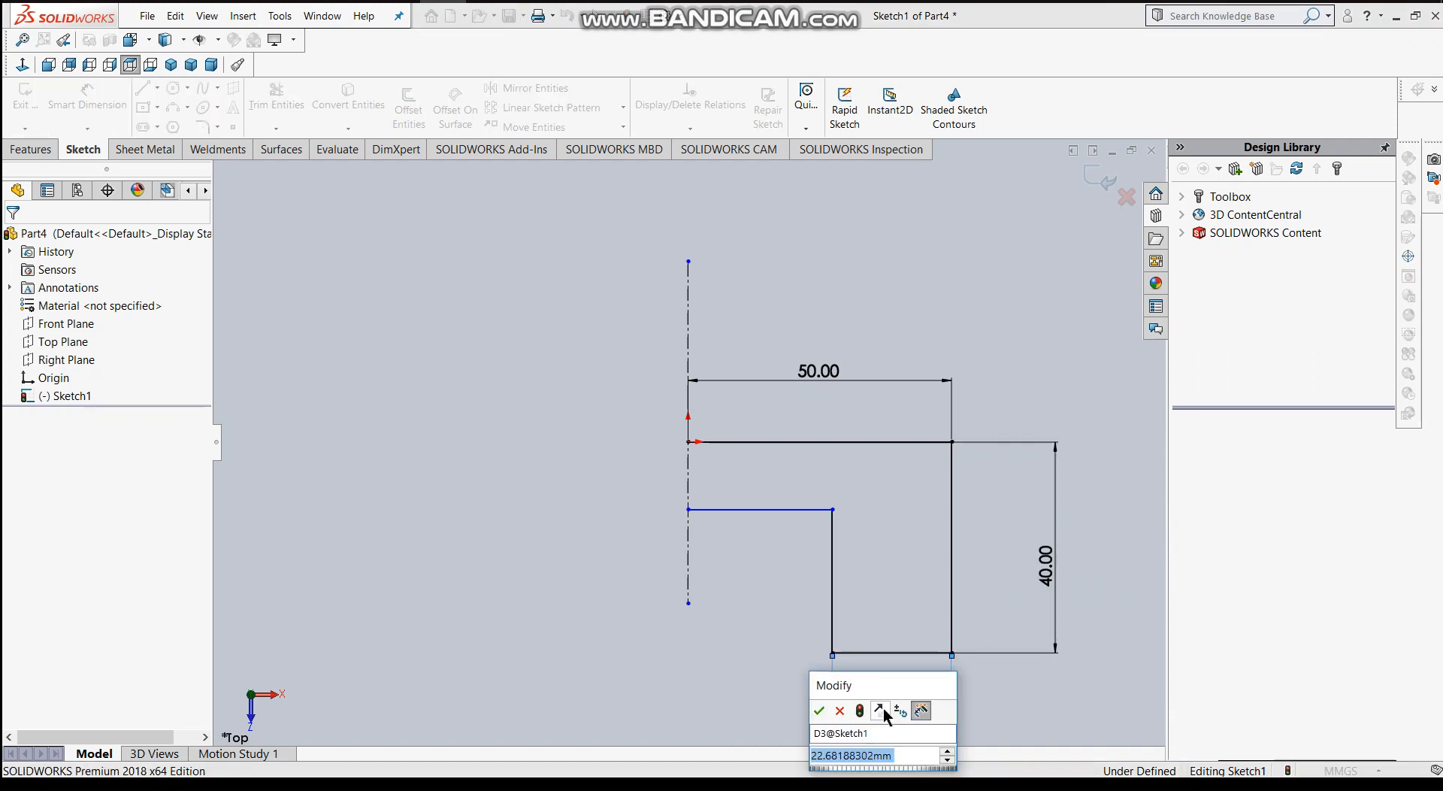
{"action": "type", "text": "30"}
{"action": "key", "text": "Return"}
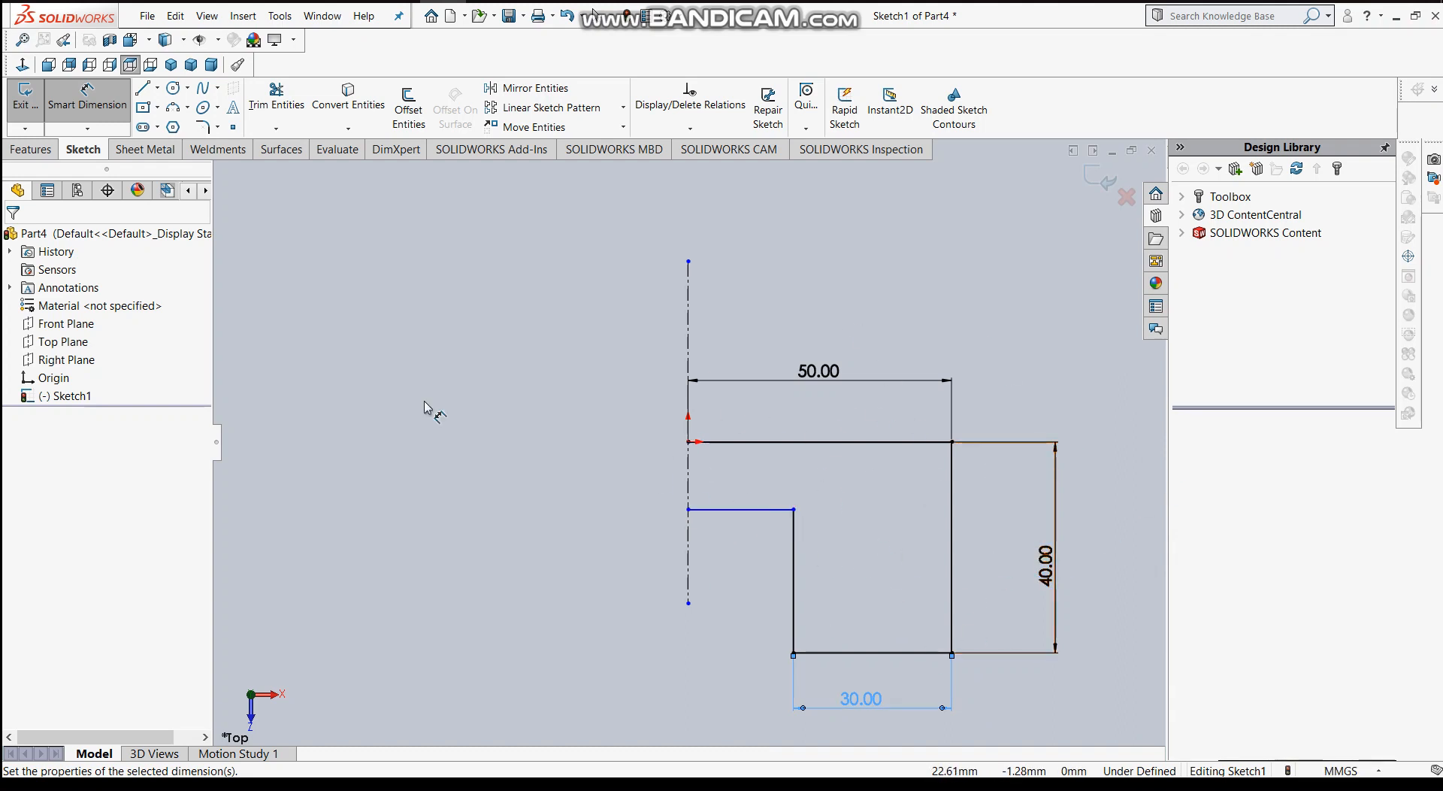
Dimension the distance between the upper edge and the inner horizontal edge to 15 mm, and end dimensioning.
{"action": "left_click", "coordinate": [740, 442]}
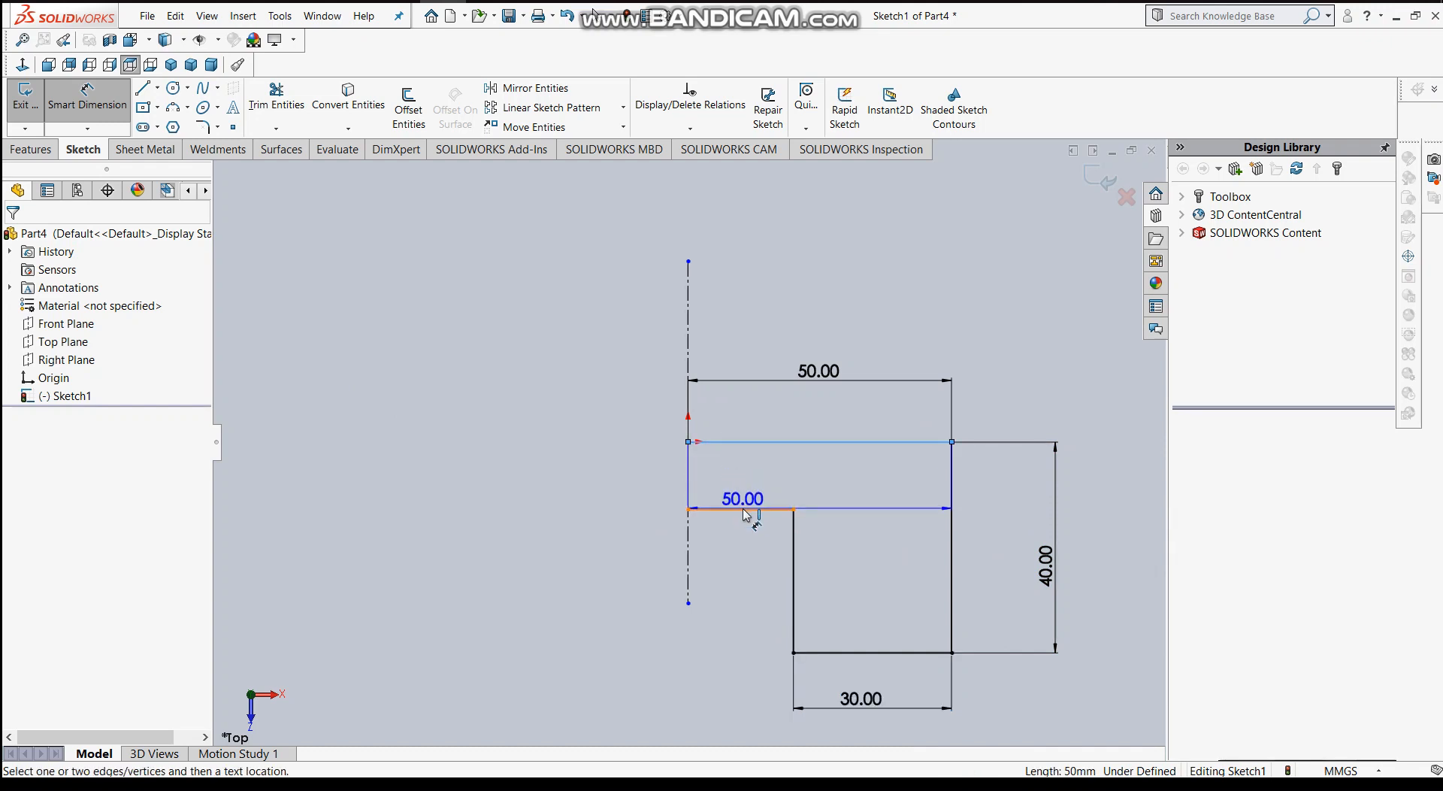
{"action": "left_click", "coordinate": [744, 509]}
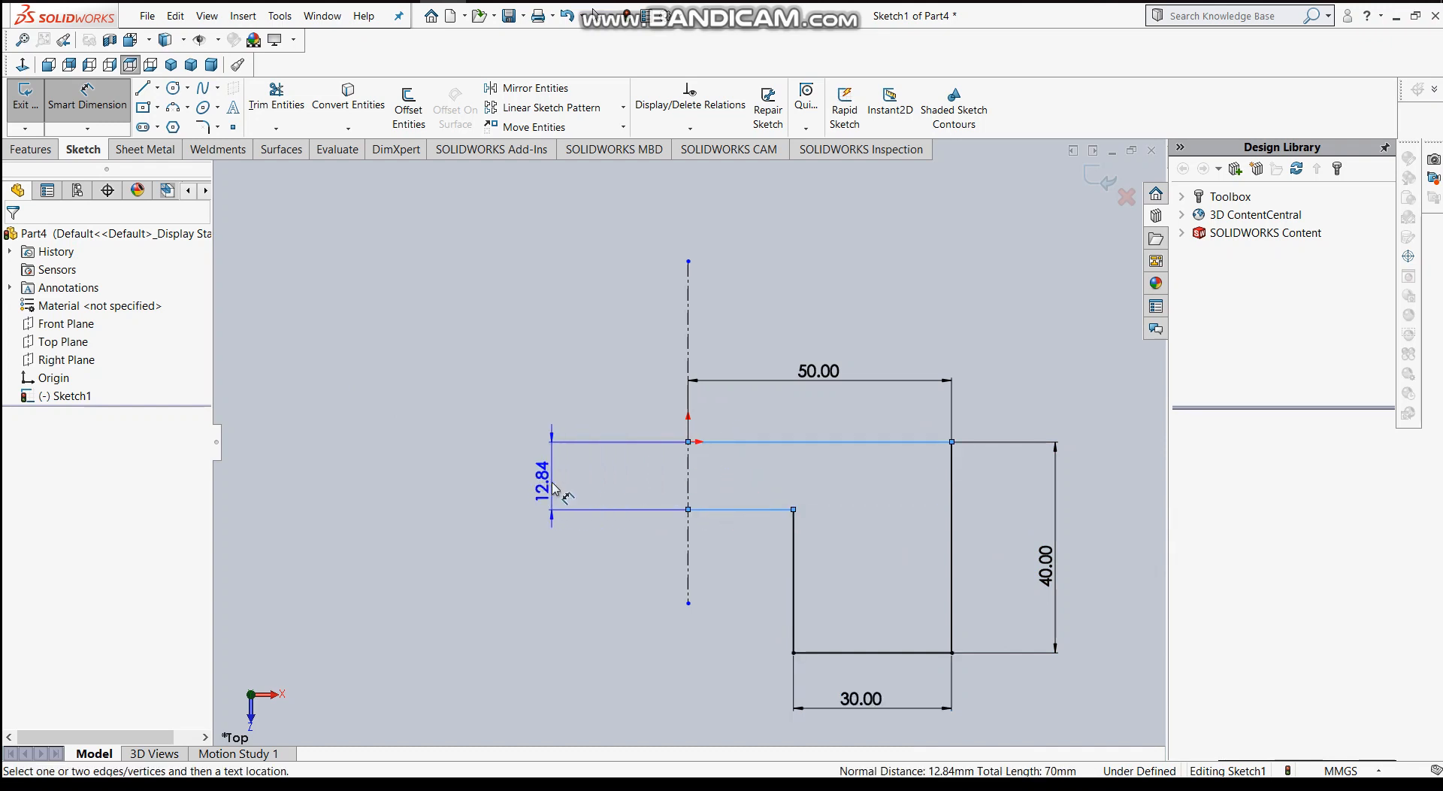
{"action": "left_click", "coordinate": [552, 488]}
{"action": "key", "text": "BackSpace"}
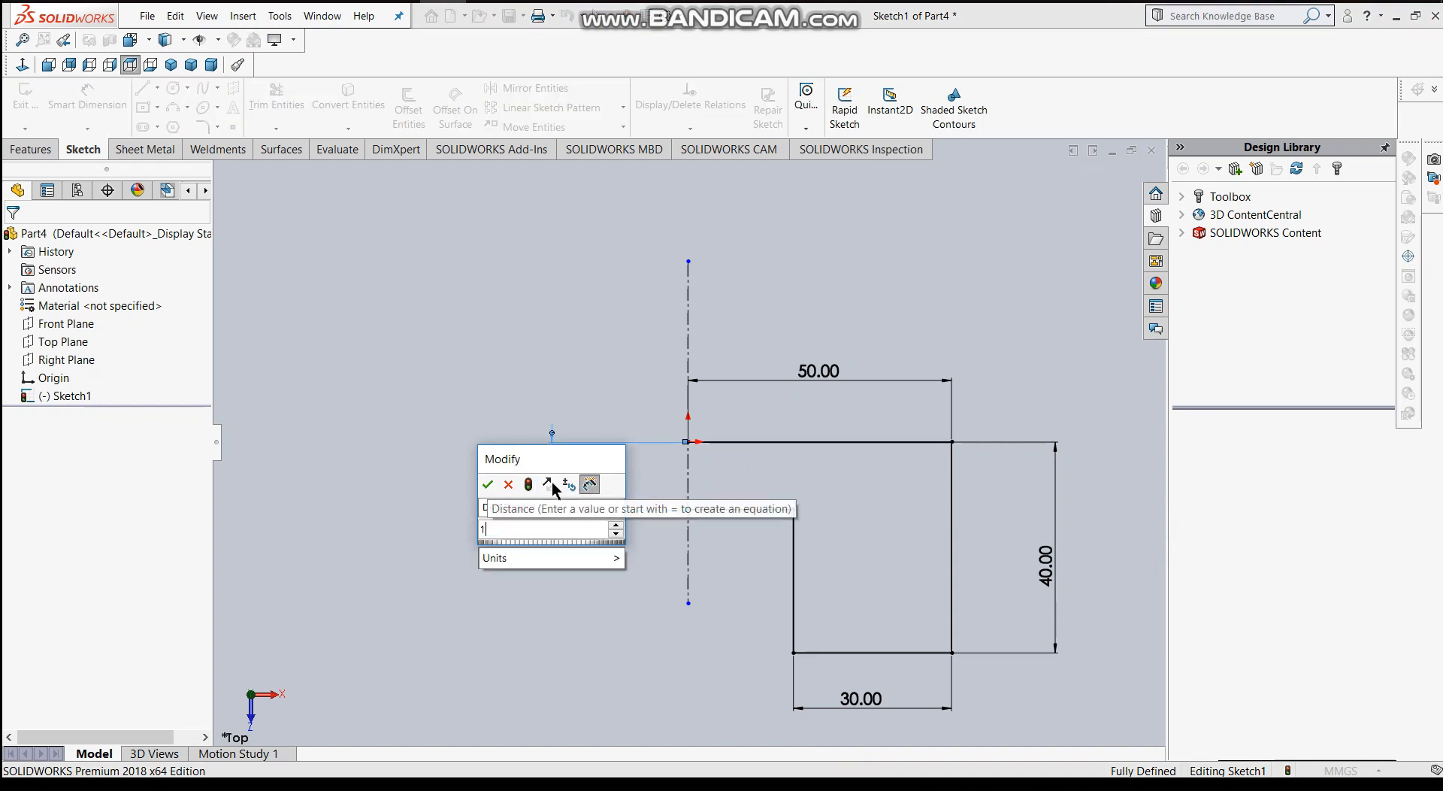
{"action": "type", "text": "15"}
{"action": "key", "text": "Return"}
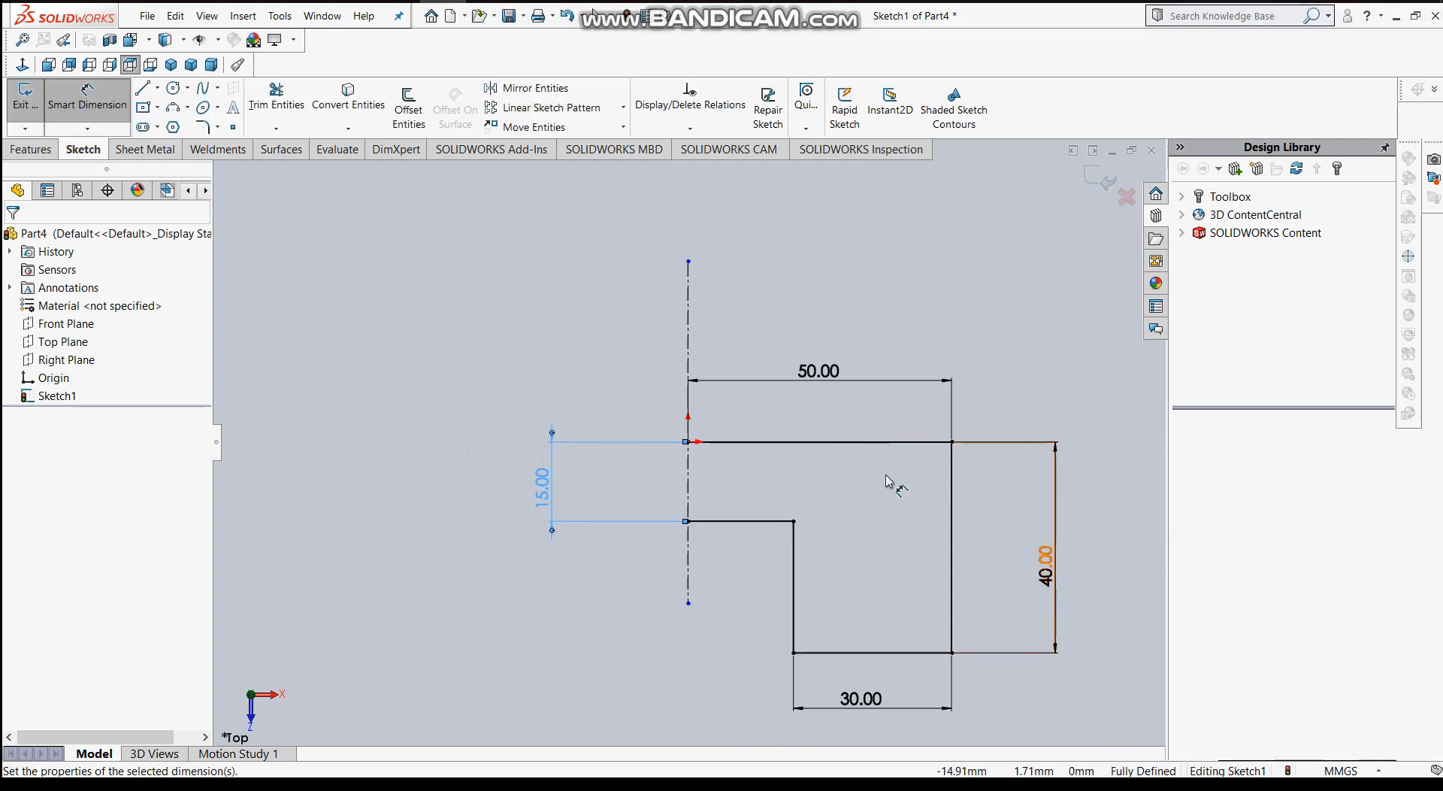
{"action": "scroll", "coordinate": [932, 483], "scroll_direction": "down", "scroll_amount": 1}
{"action": "scroll", "coordinate": [948, 511], "scroll_direction": "up", "scroll_amount": 2}
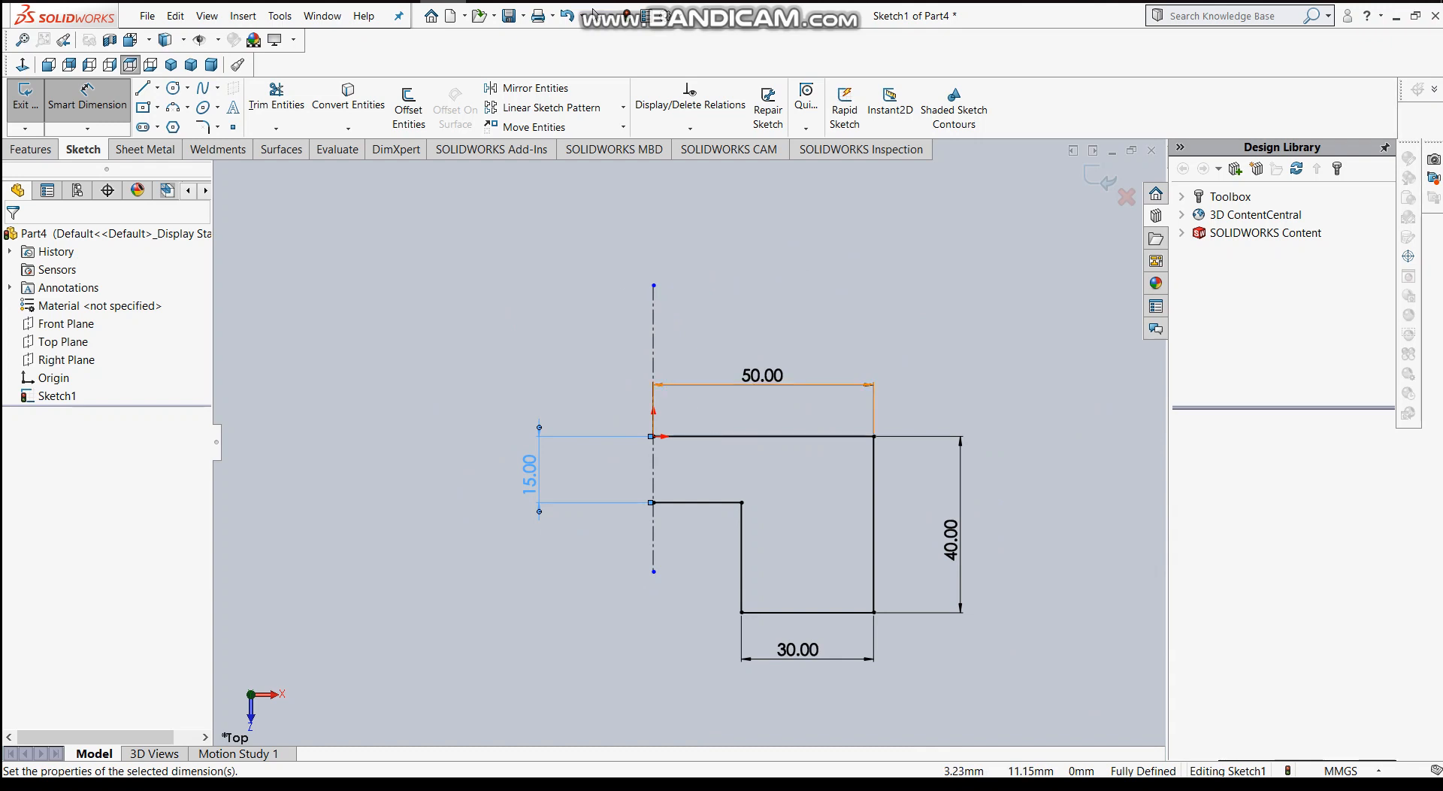
{"action": "left_click", "coordinate": [84, 105]}
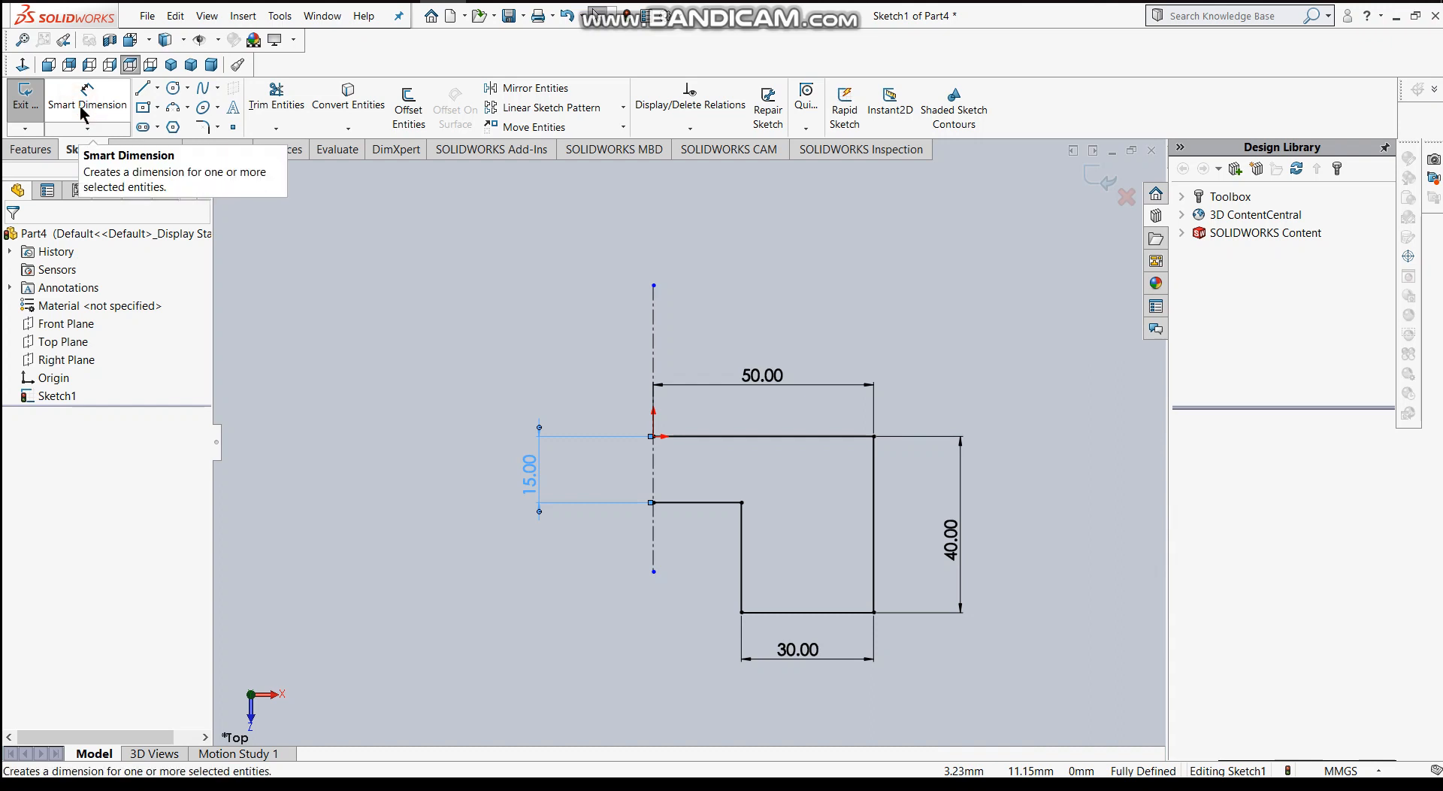
Mirror all five lines of the stepped half profile about the vertical centreline, keeping the originals.
{"action": "left_click", "coordinate": [548, 91]}
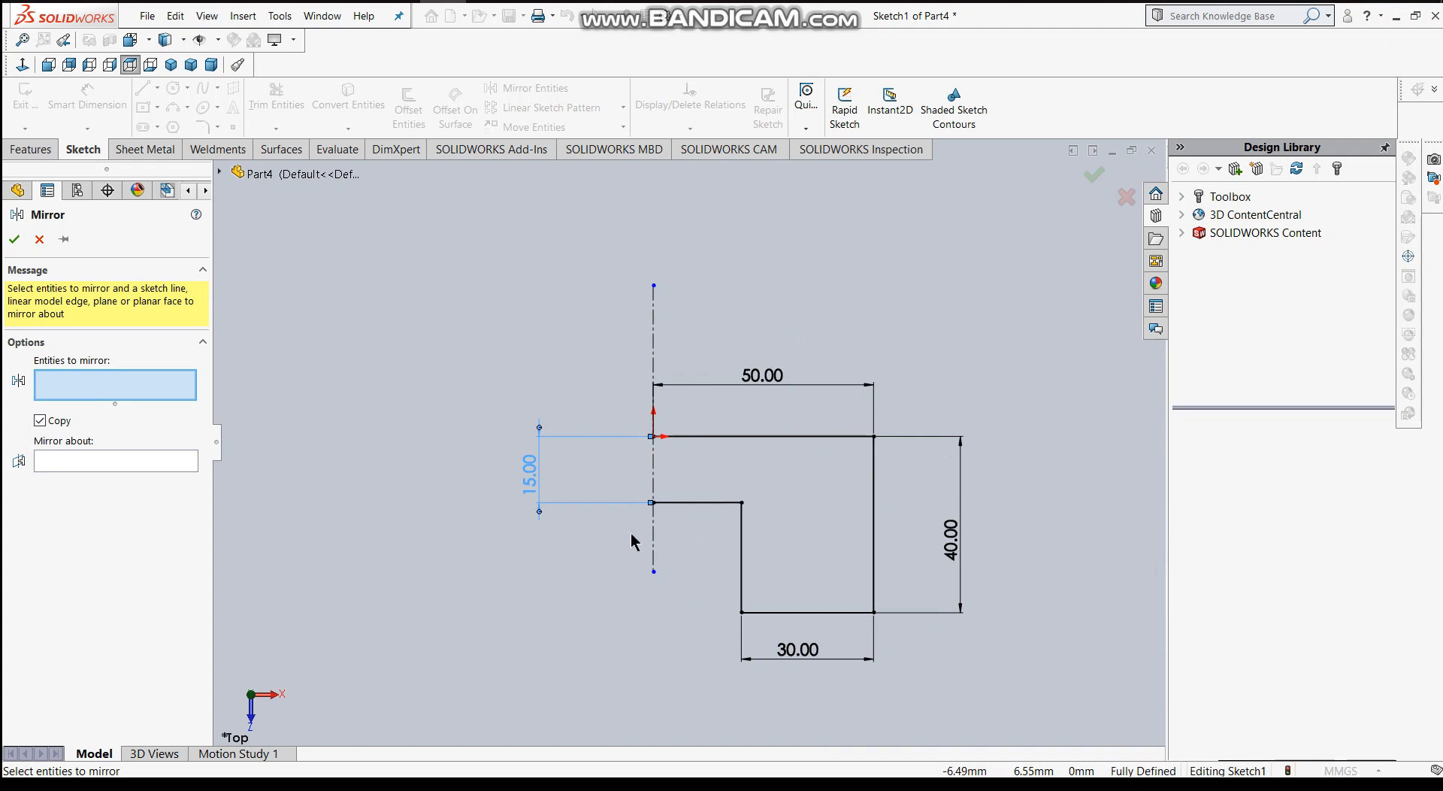
{"action": "mouse_move", "coordinate": [729, 254]}
{"action": "left_mouse_down"}
{"action": "mouse_move", "coordinate": [837, 574]}
{"action": "mouse_move", "coordinate": [918, 669]}
{"action": "left_mouse_up"}
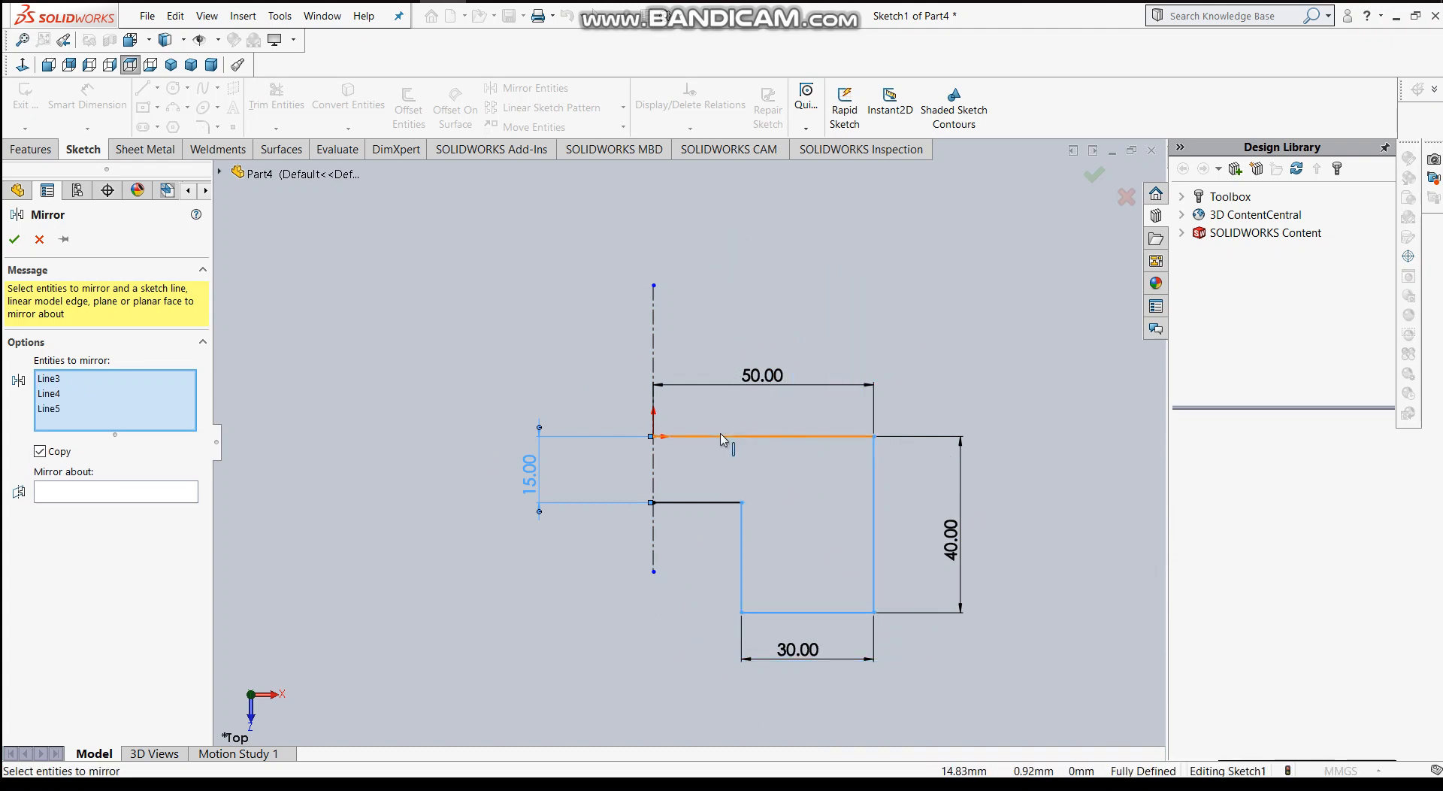
{"action": "left_click", "coordinate": [705, 505]}
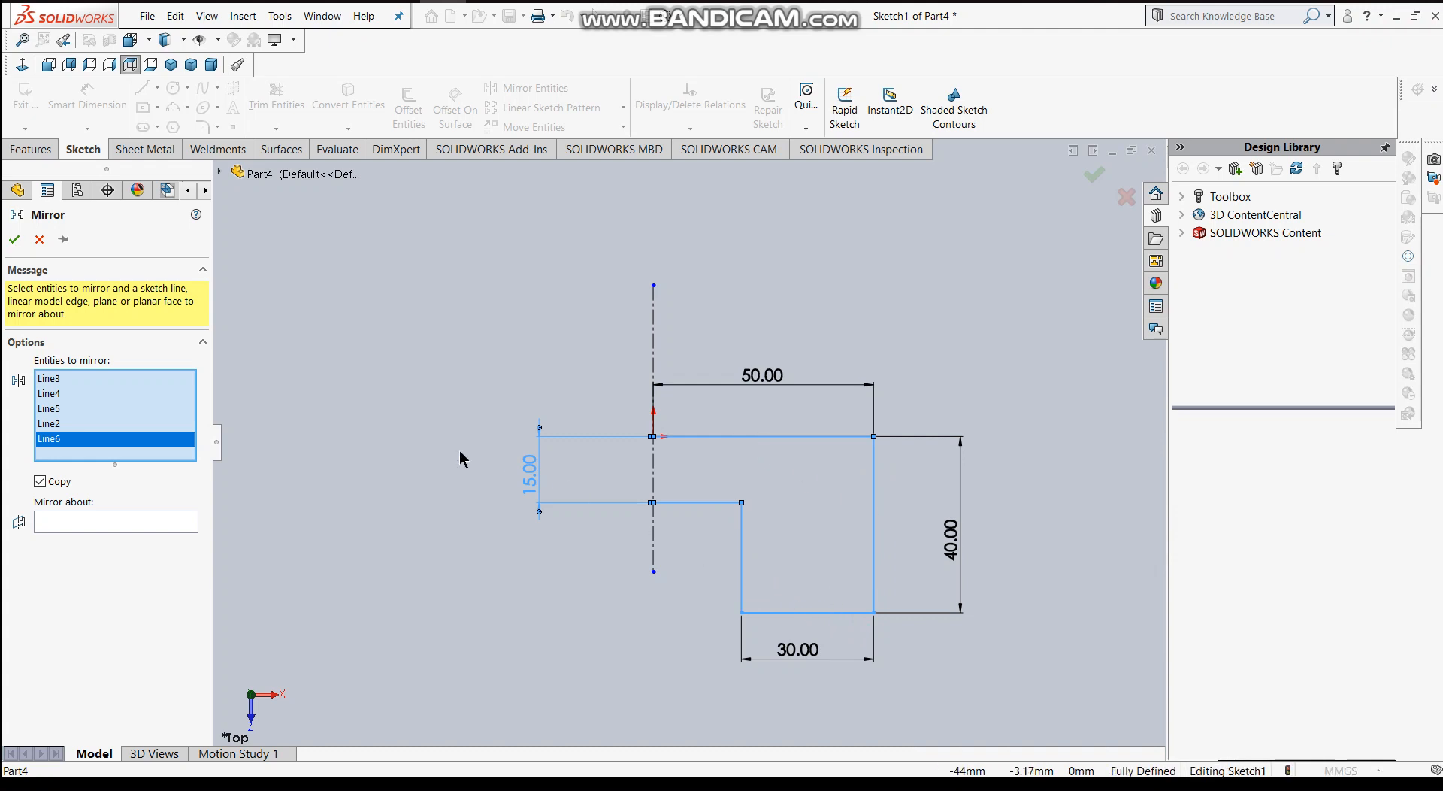
{"action": "left_click", "coordinate": [122, 520]}
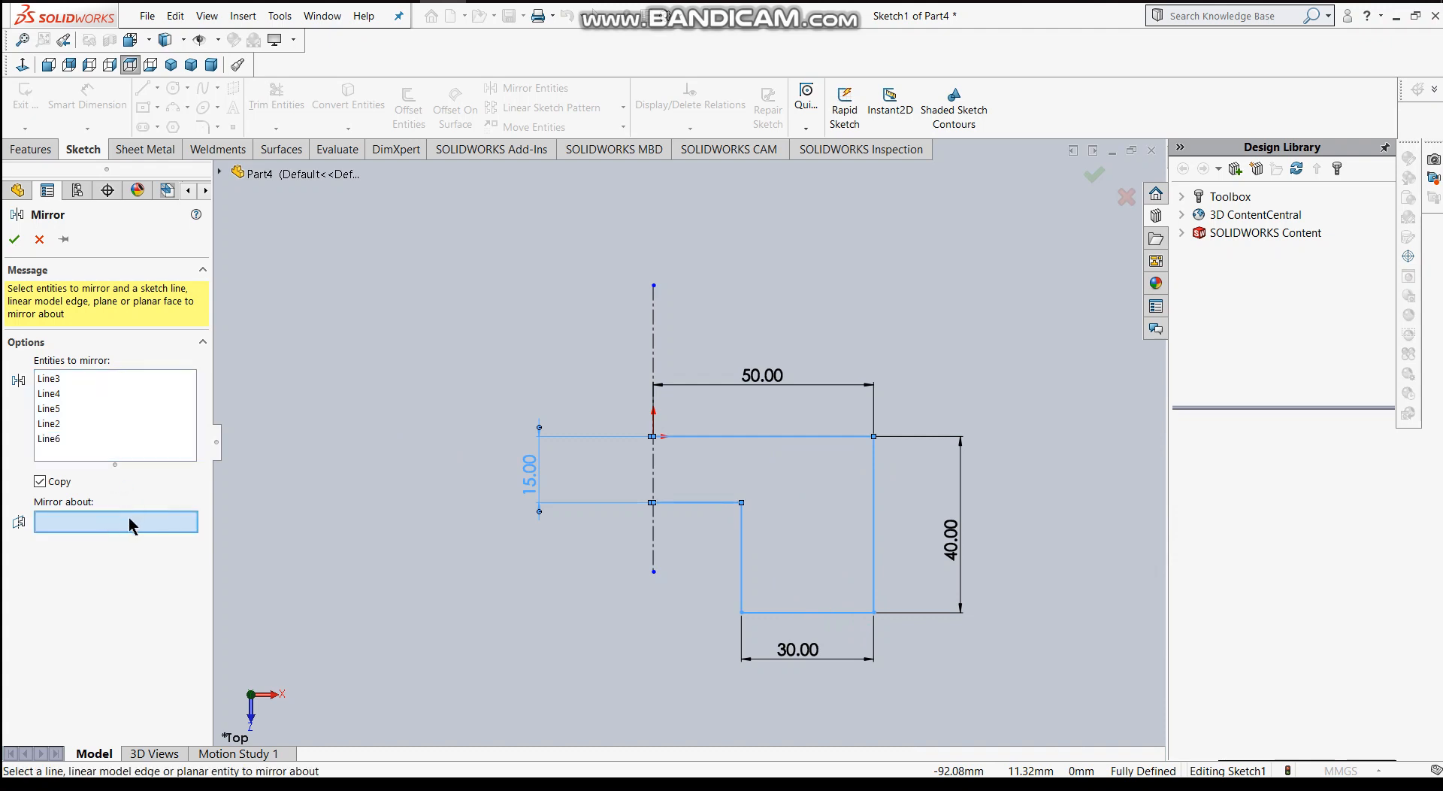
{"action": "left_click", "coordinate": [655, 466]}
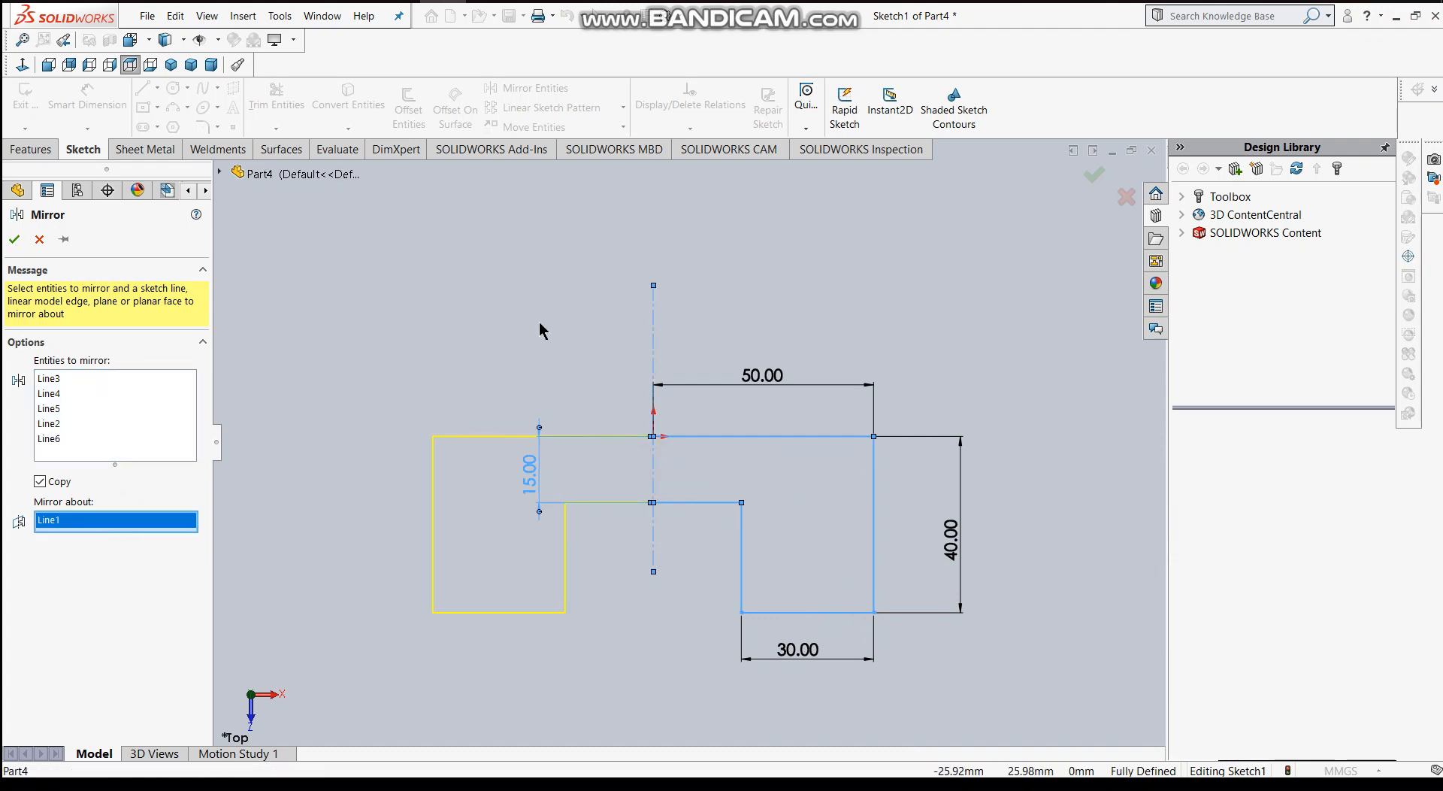
{"action": "left_click", "coordinate": [13, 239]}
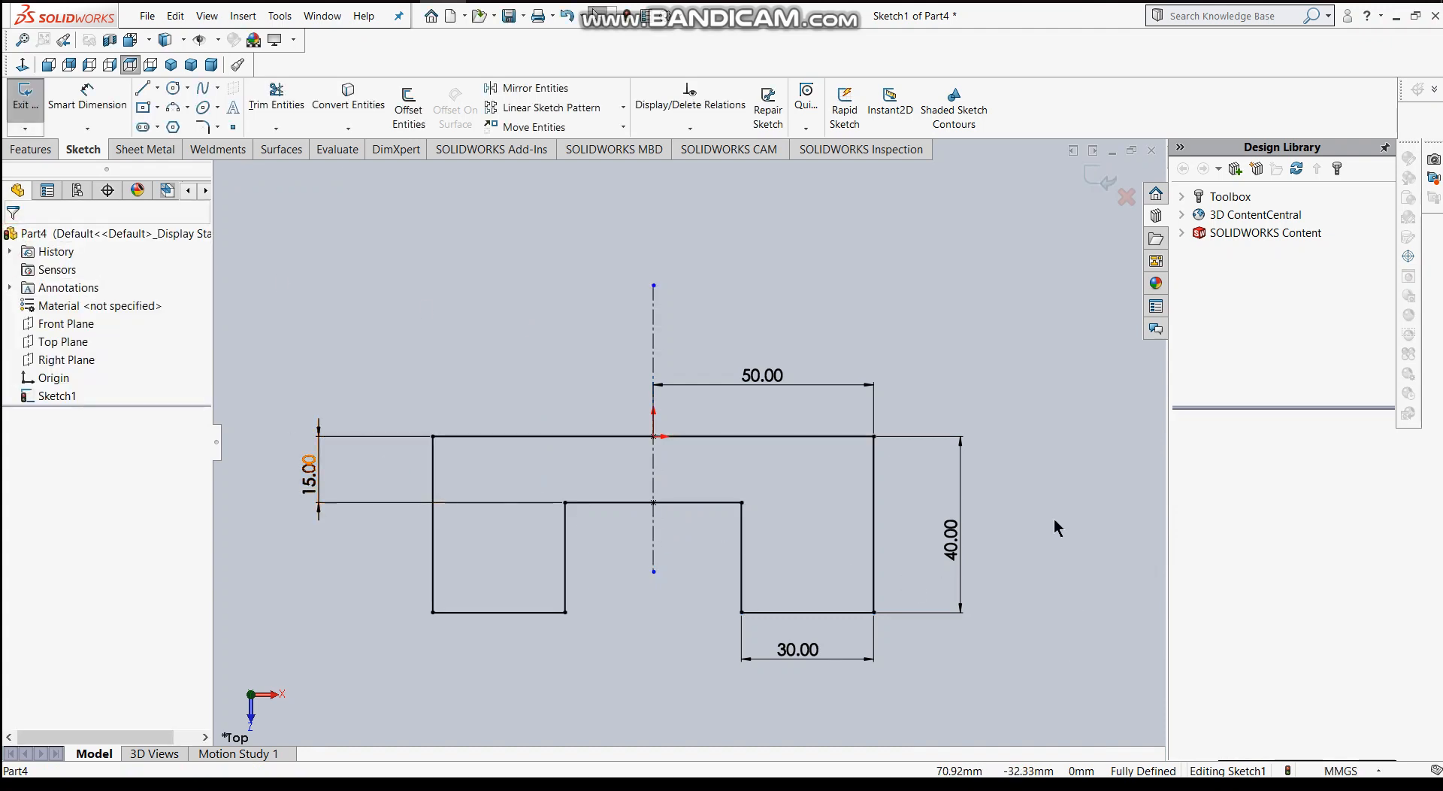
Extrude the mirrored U-shaped profile as a boss with a blind depth of 50 mm from the sketch plane.
{"action": "mouse_move", "coordinate": [1054, 609]}
{"action": "middle_mouse_down"}
{"action": "mouse_move", "coordinate": [1040, 420]}
{"action": "mouse_move", "coordinate": [1069, 610]}
{"action": "mouse_move", "coordinate": [1070, 542]}
{"action": "mouse_move", "coordinate": [1056, 561]}
{"action": "mouse_move", "coordinate": [956, 591]}
{"action": "mouse_move", "coordinate": [807, 559]}
{"action": "mouse_move", "coordinate": [1007, 586]}
{"action": "mouse_move", "coordinate": [982, 619]}
{"action": "middle_mouse_up"}
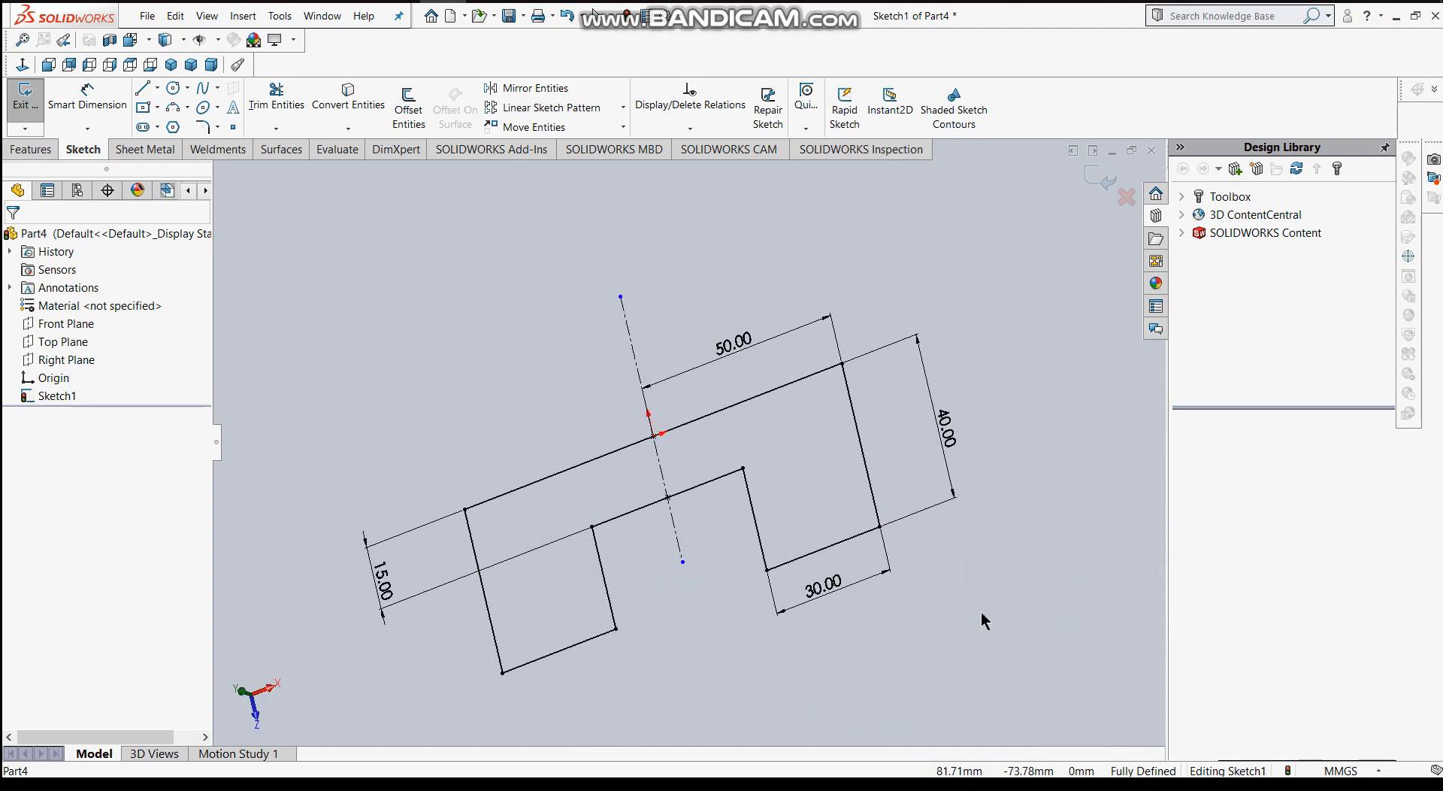
{"action": "left_click", "coordinate": [19, 150]}
{"action": "left_click", "coordinate": [28, 113]}
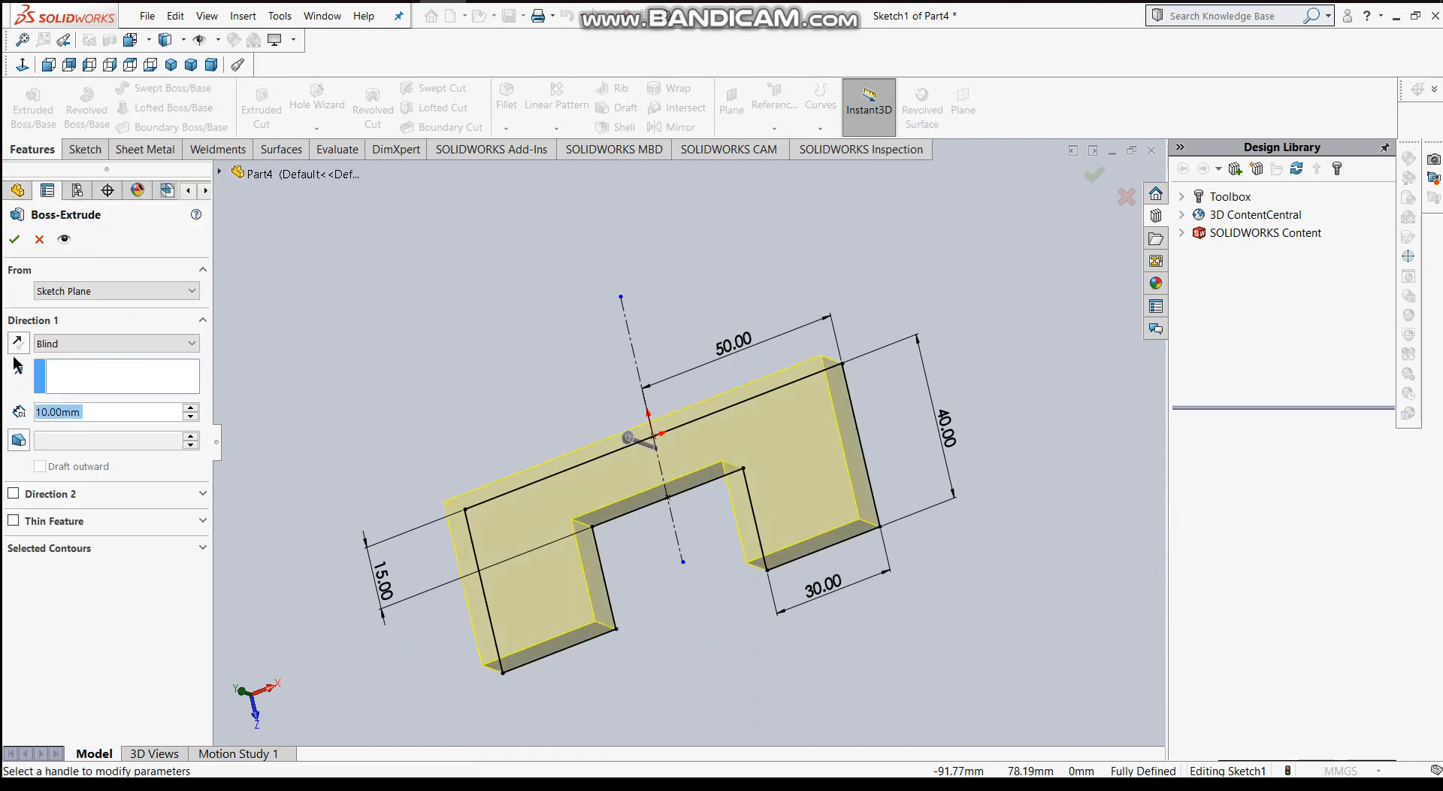
{"action": "left_click", "coordinate": [130, 408]}
{"action": "key", "text": "BackSpace"}
{"action": "key", "text": "BackSpace"}
{"action": "key", "text": "BackSpace"}
{"action": "key", "text": "BackSpace"}
{"action": "key", "text": "BackSpace"}
{"action": "key", "text": "BackSpace"}
{"action": "key", "text": "BackSpace"}
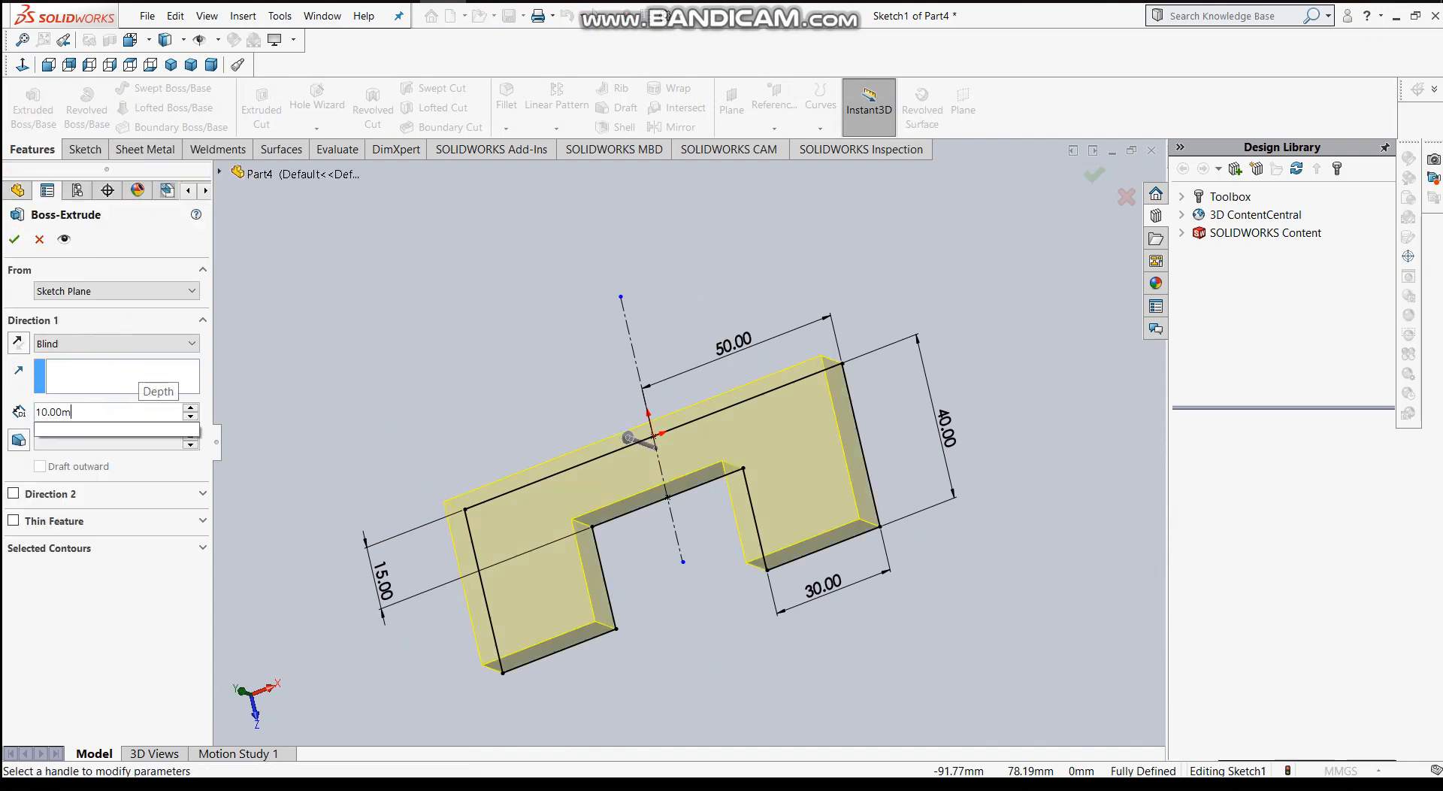
{"action": "type", "text": "50"}
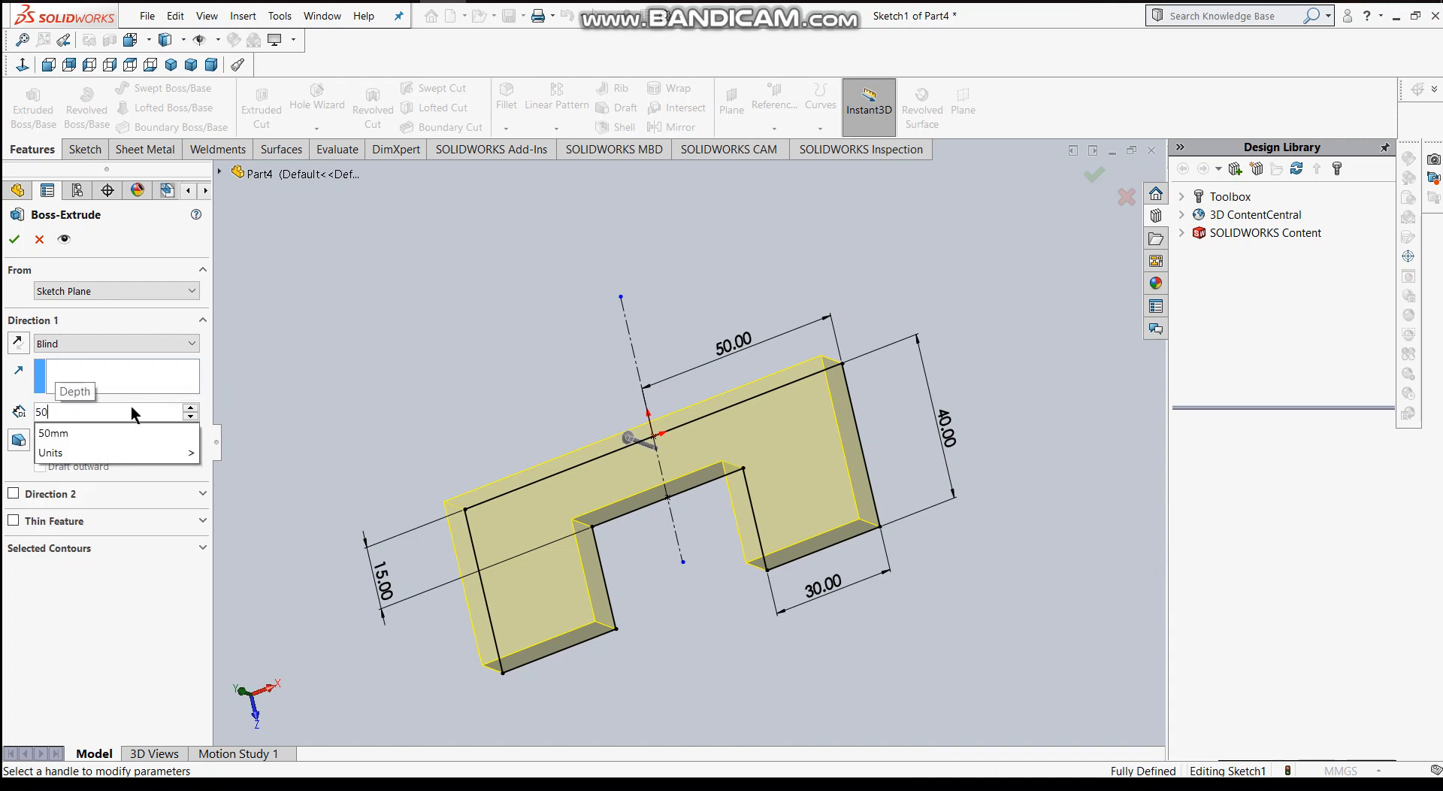
{"action": "key", "text": "Return"}
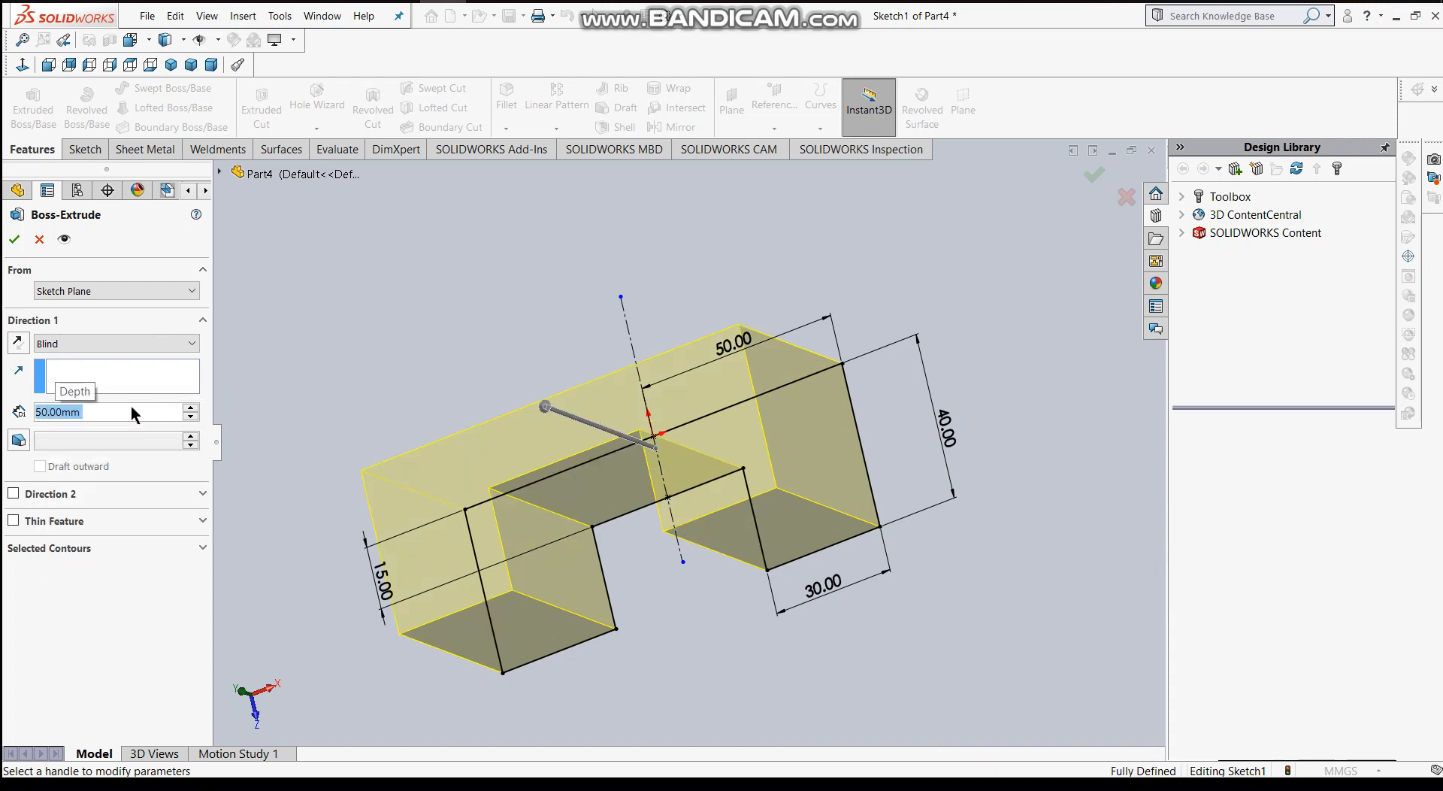
{"action": "left_click", "coordinate": [13, 241]}
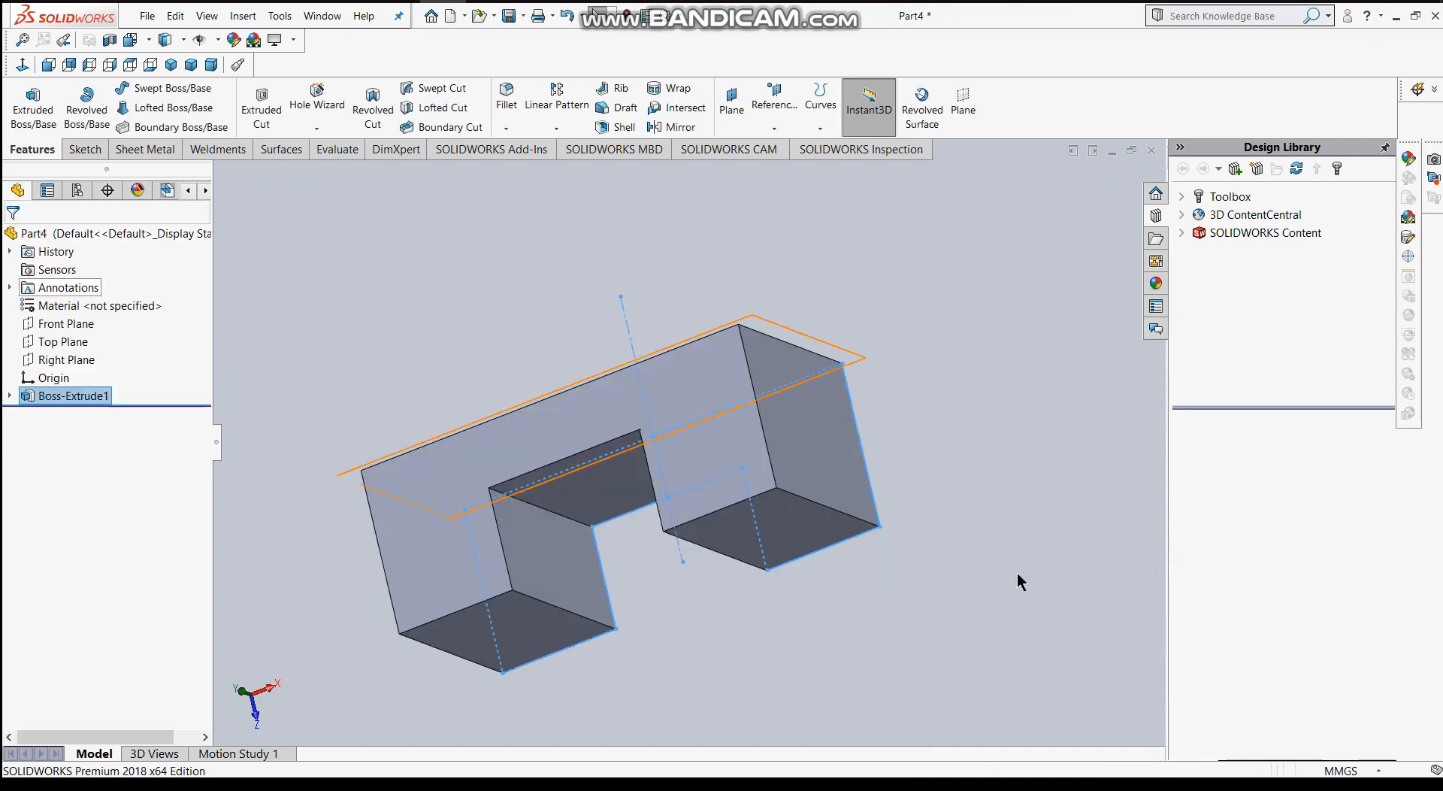
Examine the extruded U-shaped solid from several sides, including the Top view, and look over the available feature pattern and mirror commands.
{"action": "middle_click_drag", "start_coordinate": [1017, 573], "coordinate": [883, 368]}
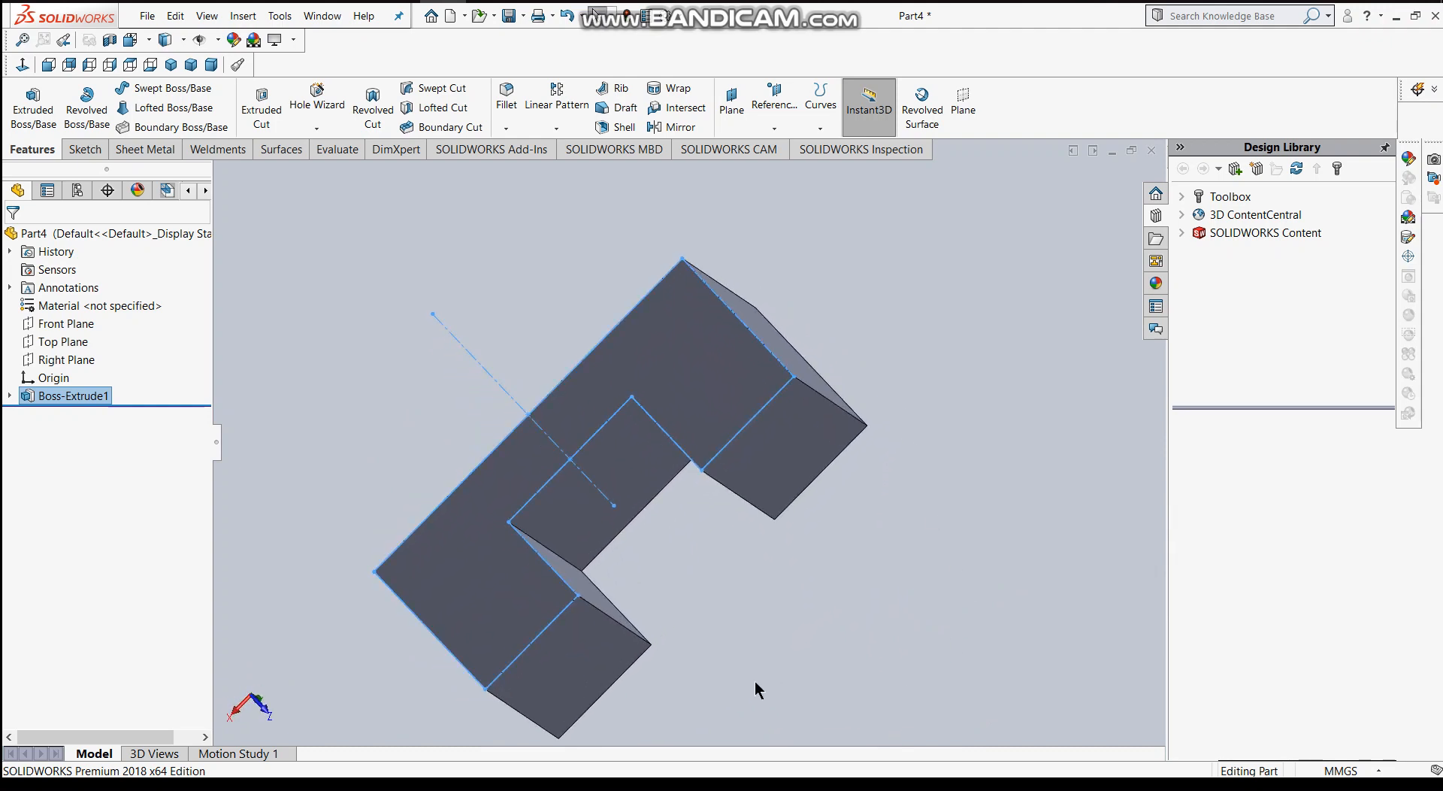
{"action": "middle_click_drag", "start_coordinate": [776, 616], "coordinate": [981, 565]}
{"action": "key", "text": "space"}
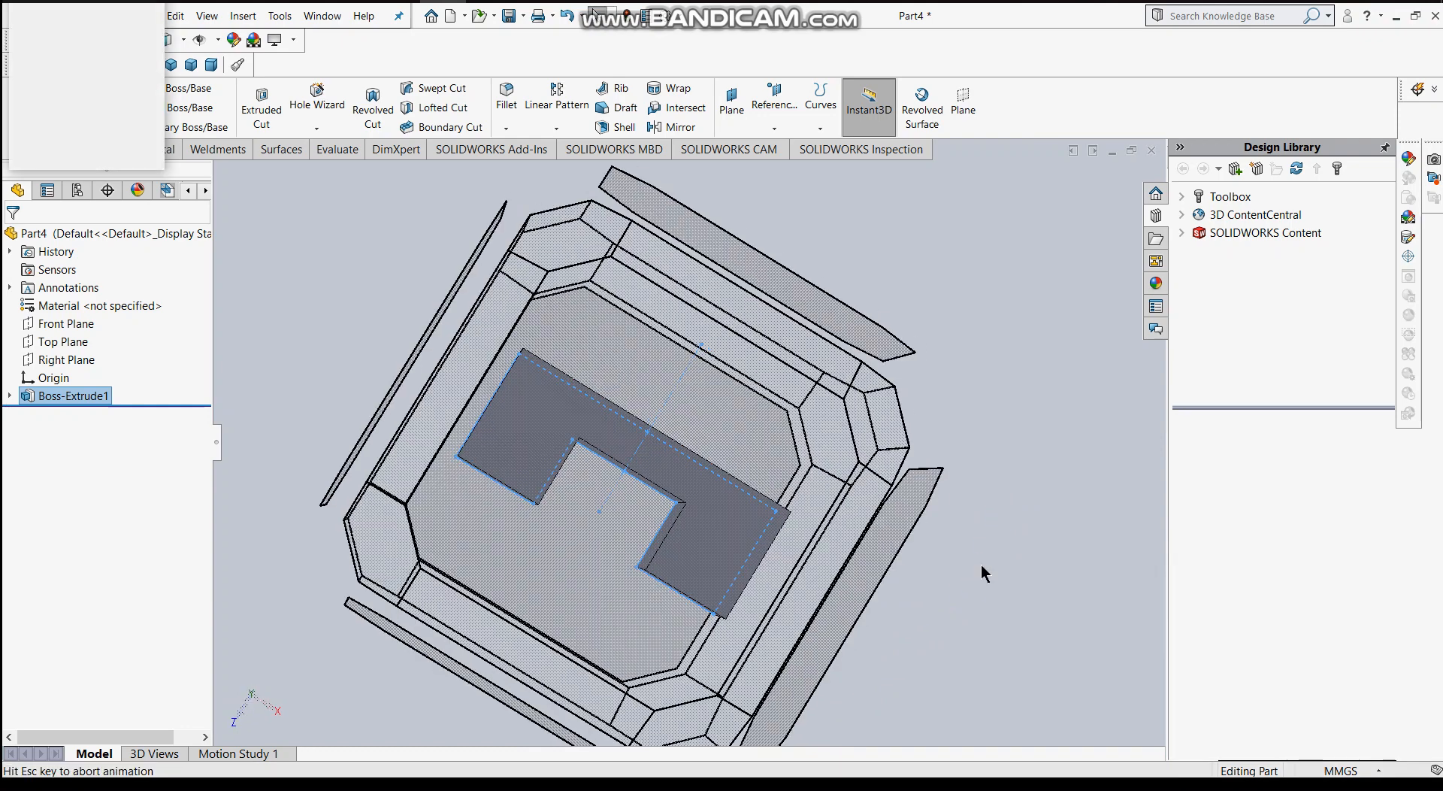
{"action": "left_click", "coordinate": [575, 543]}
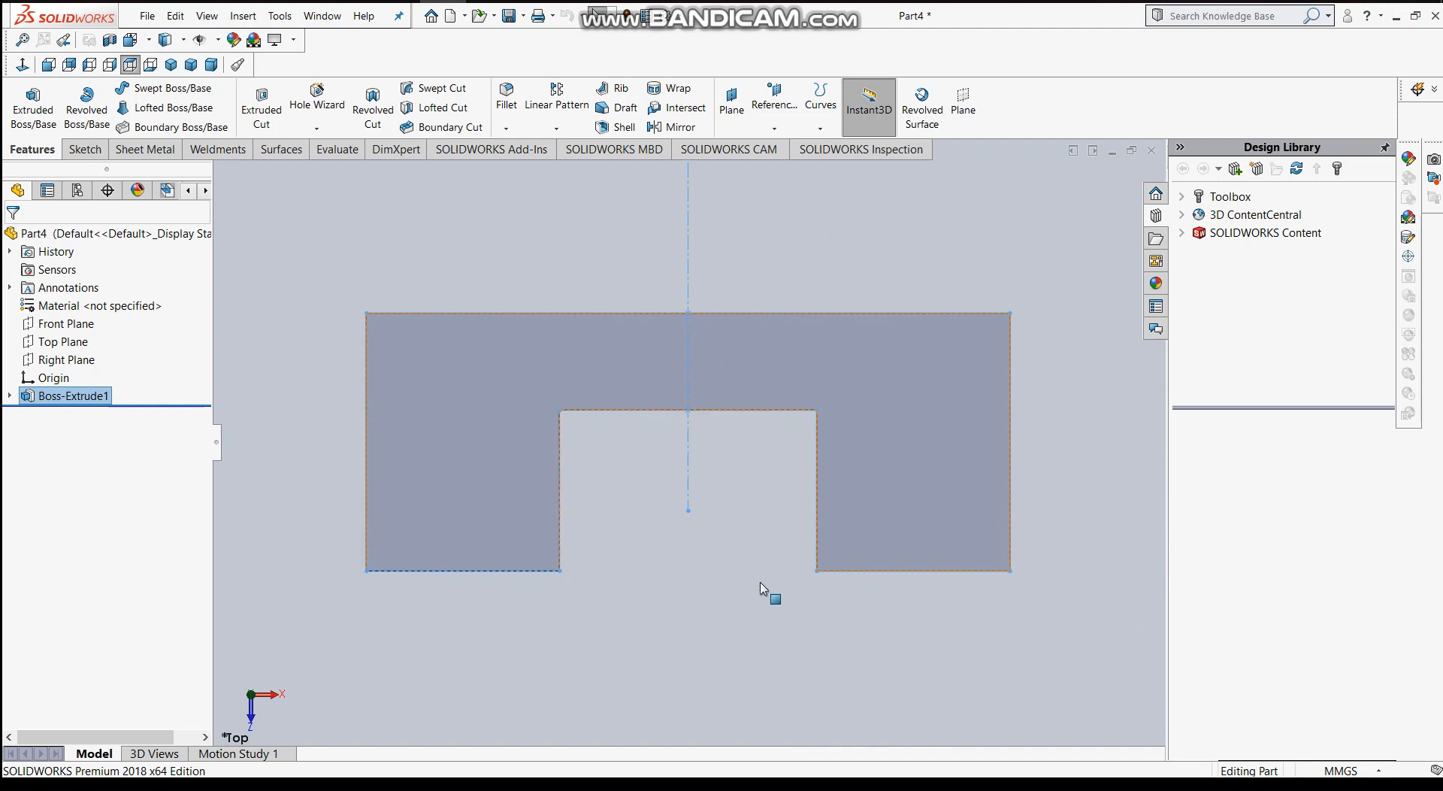
{"action": "middle_click_drag", "start_coordinate": [744, 638], "coordinate": [755, 541]}
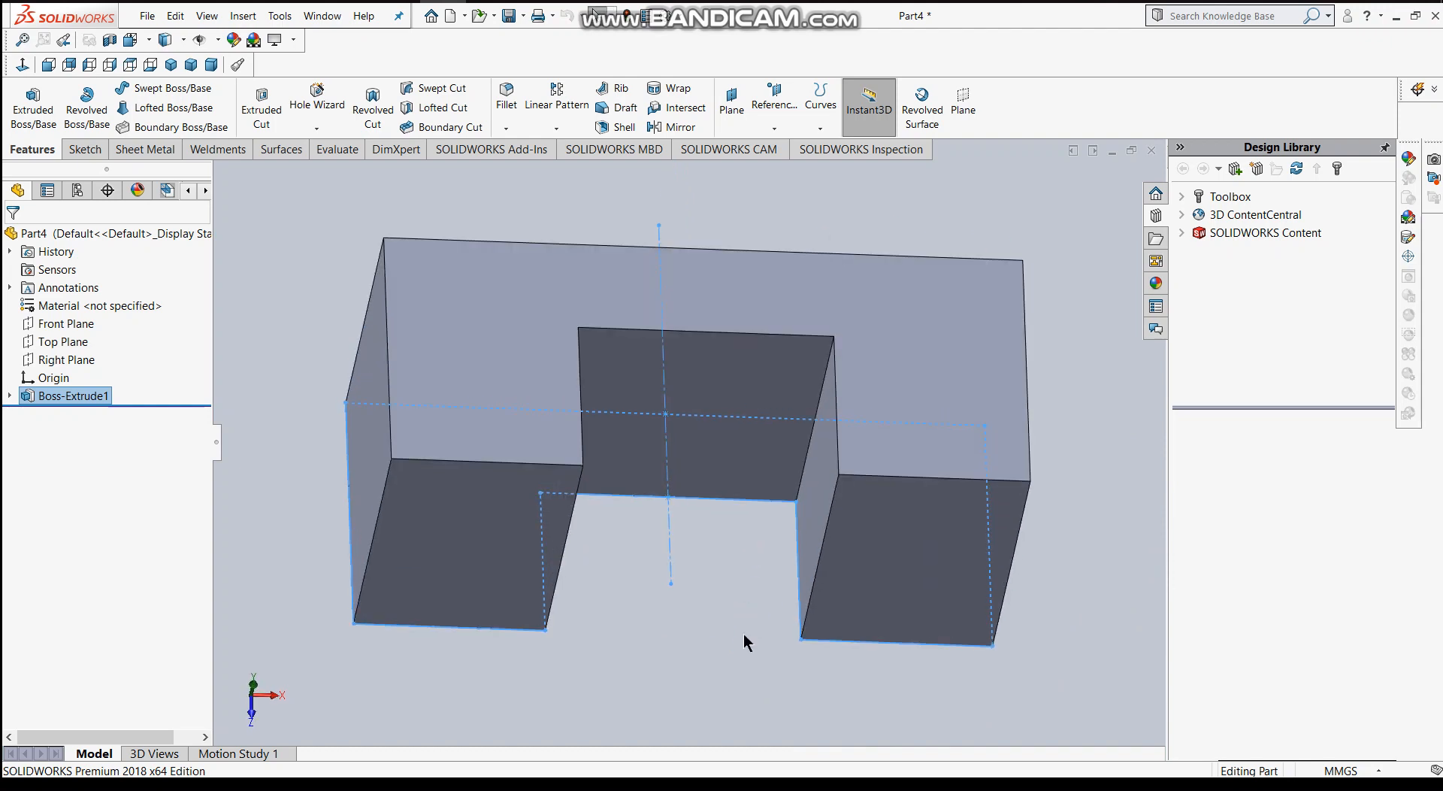
{"action": "middle_click_drag", "start_coordinate": [742, 633], "coordinate": [616, 621]}
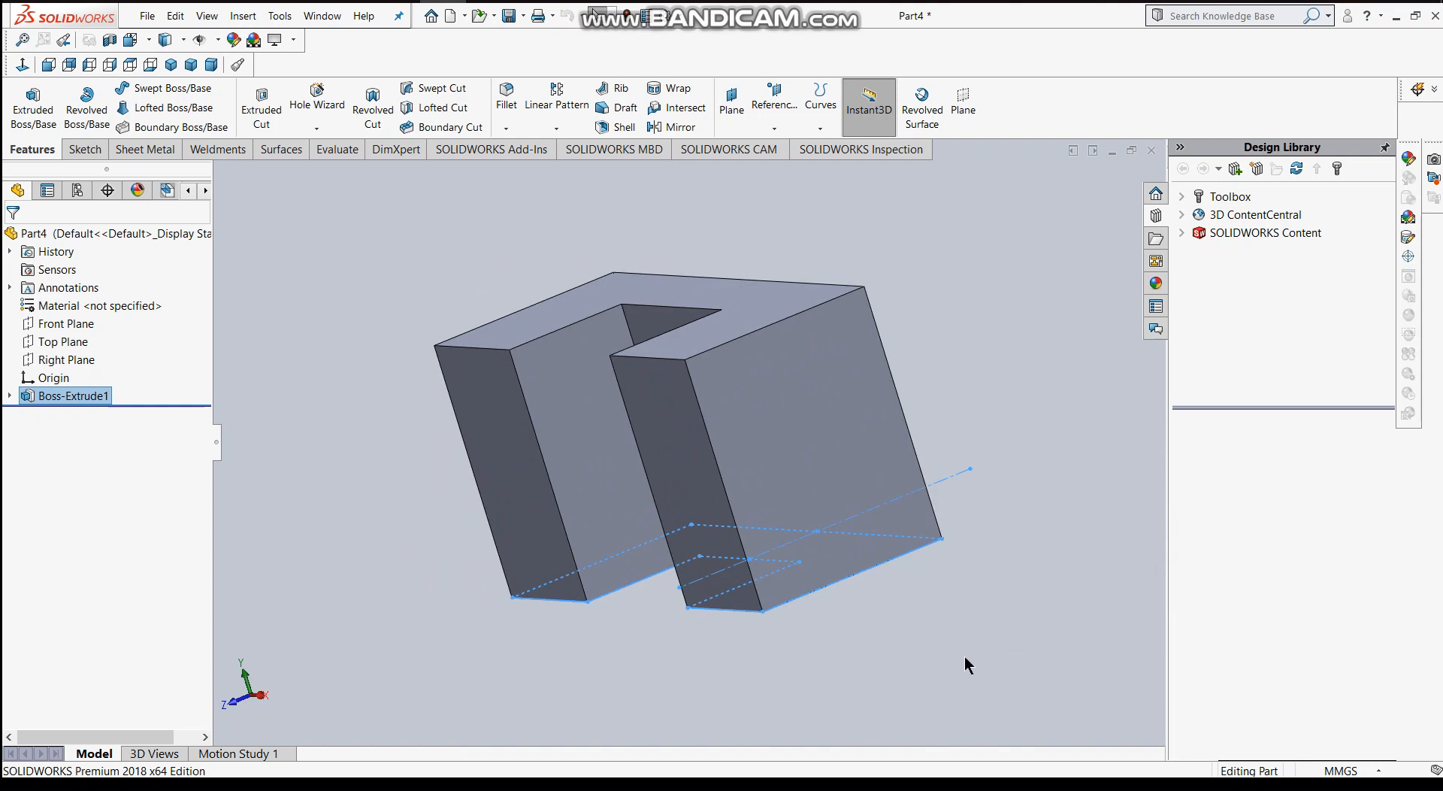
{"action": "middle_click_drag", "start_coordinate": [963, 656], "coordinate": [824, 666]}
{"action": "middle_click_drag", "start_coordinate": [989, 637], "coordinate": [932, 658]}
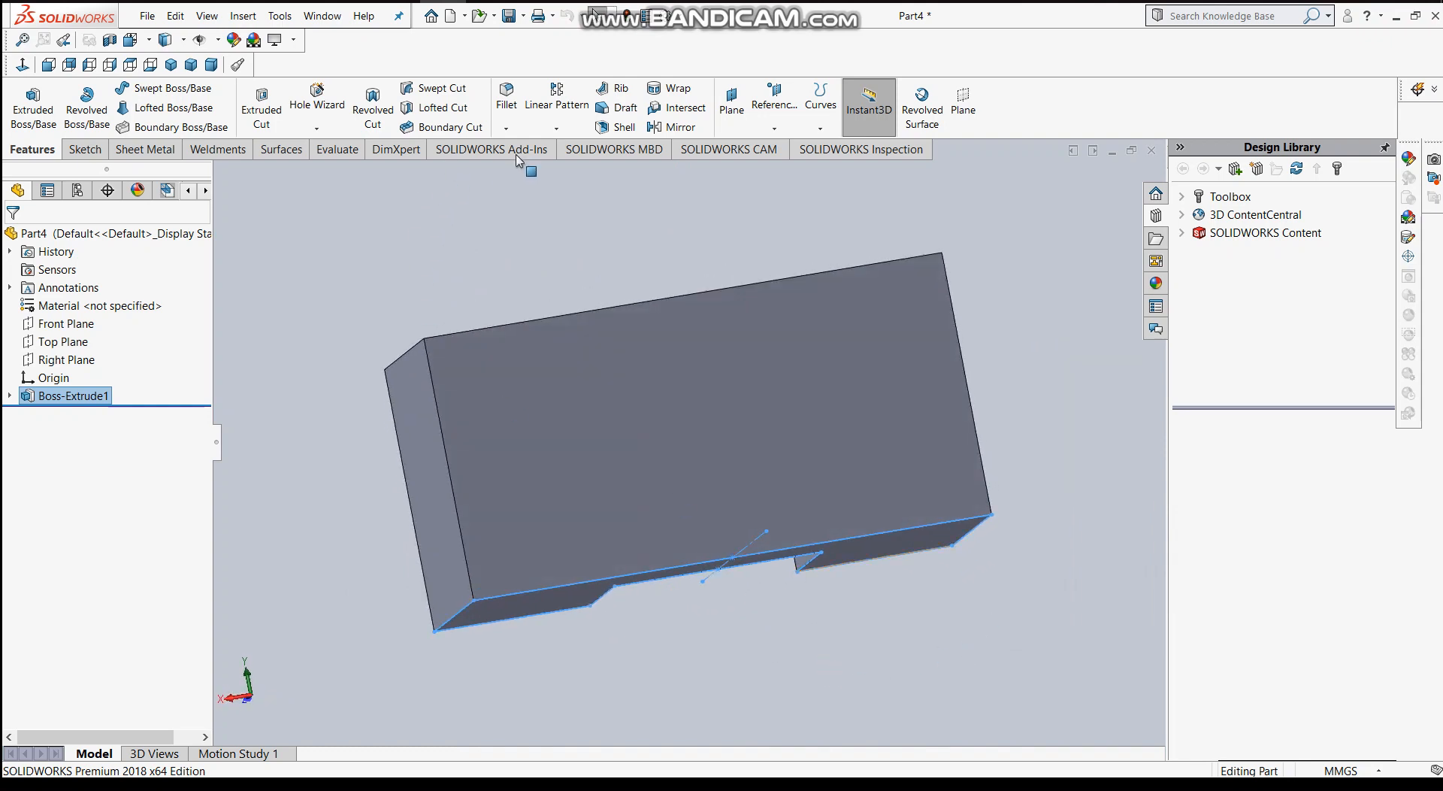
{"action": "left_click", "coordinate": [556, 128]}
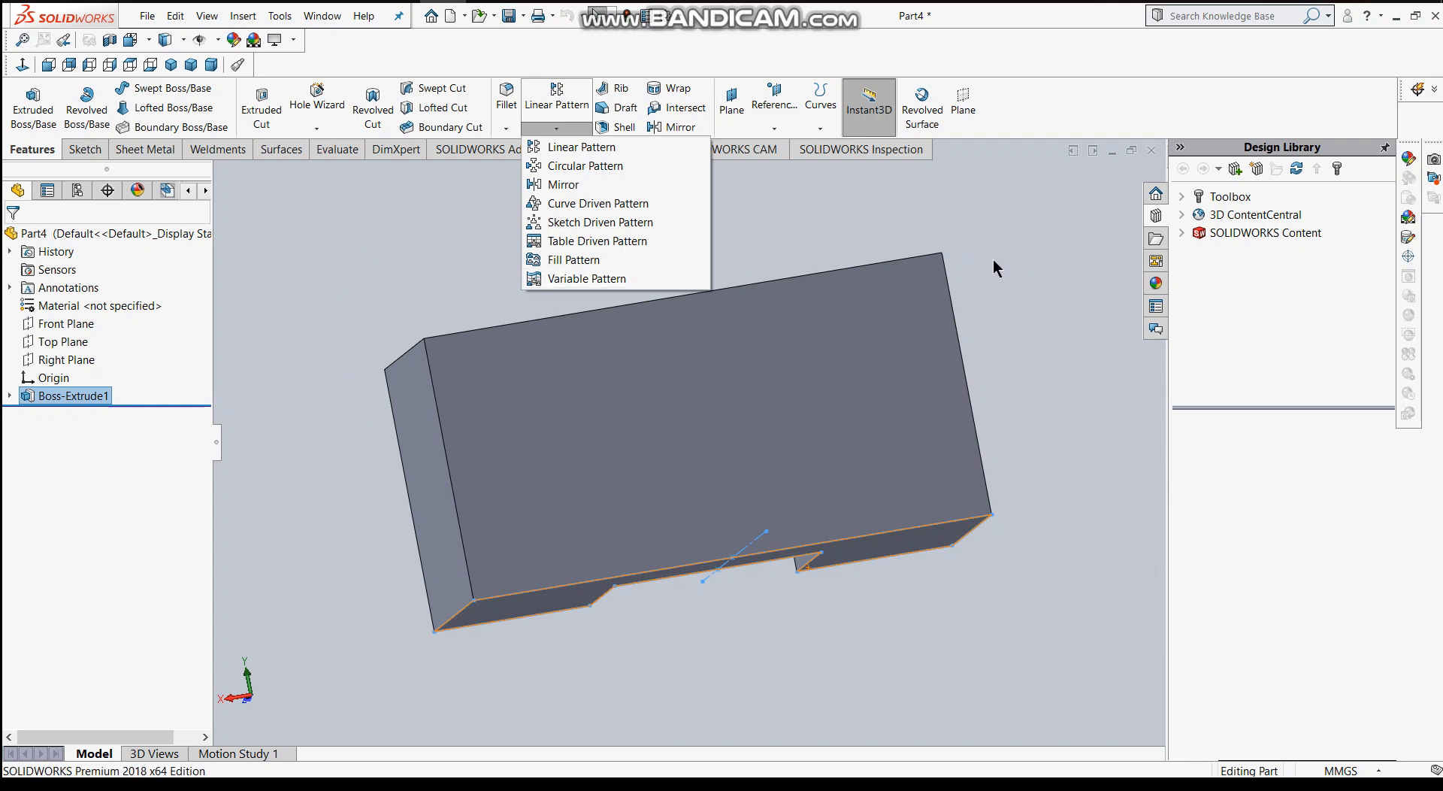
{"action": "key", "text": "Escape"}
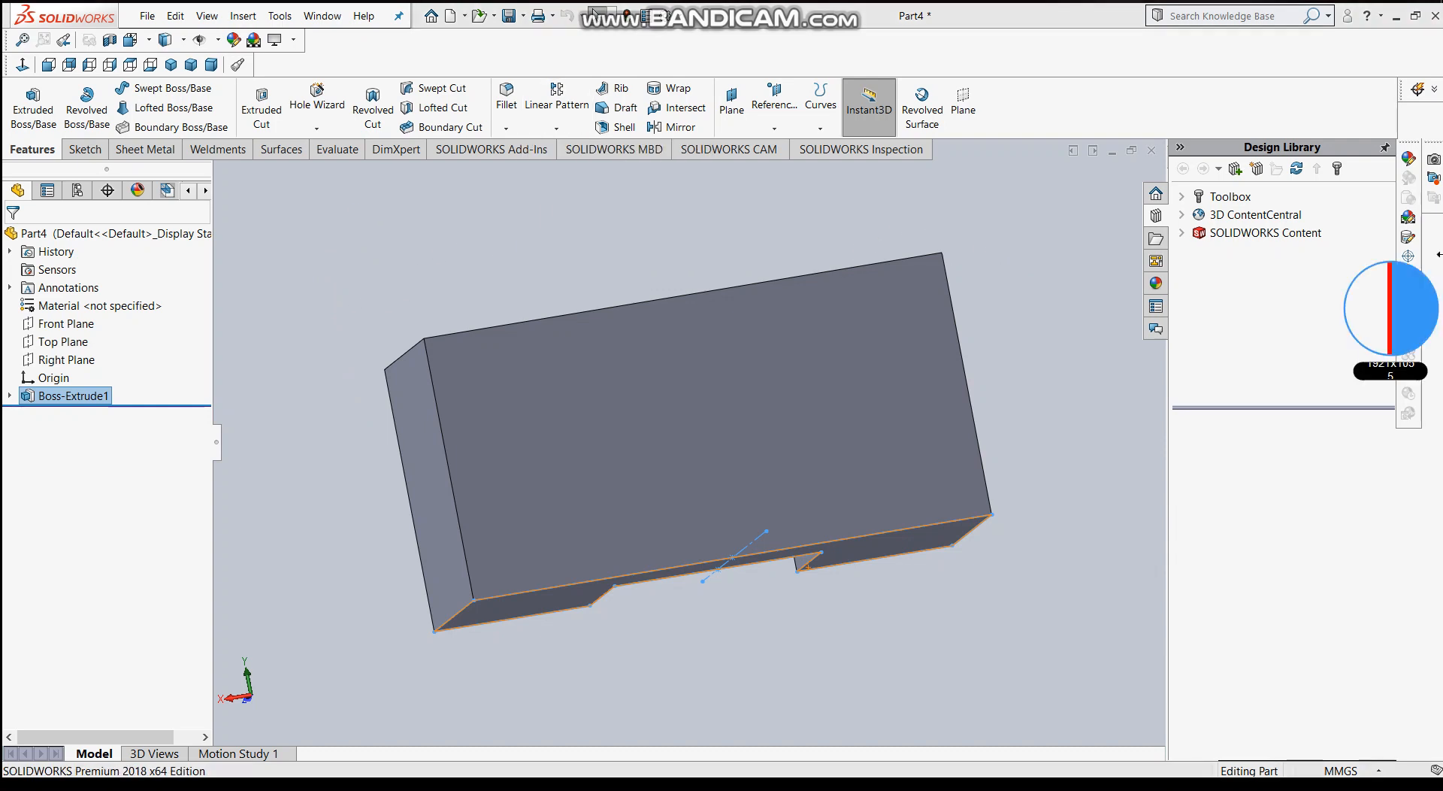